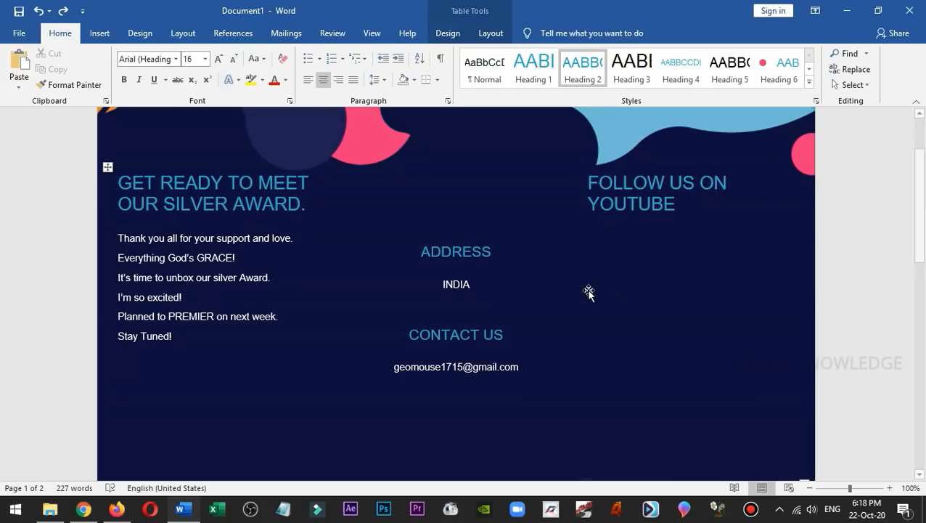
Search the Office Add-ins store for "qr" and add QR4Office, accepting its licence terms.
left_click(103, 34)
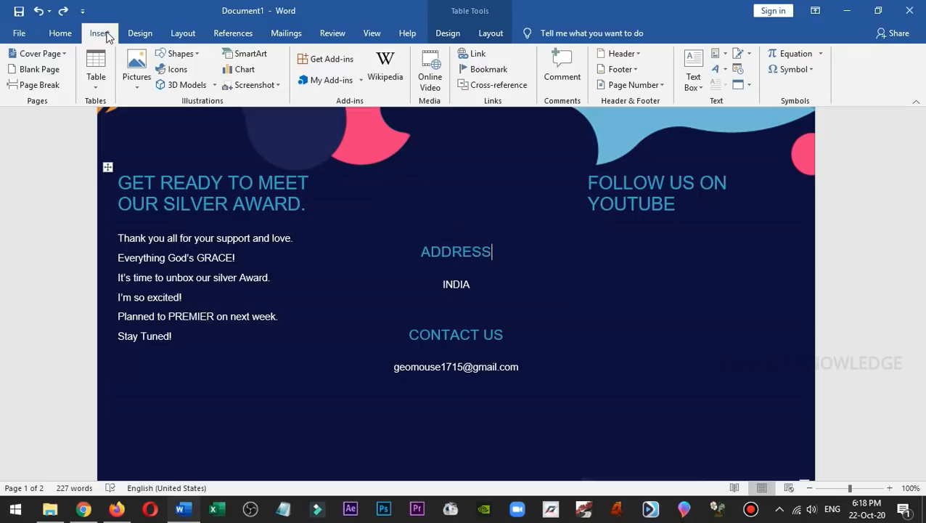
left_click(349, 65)
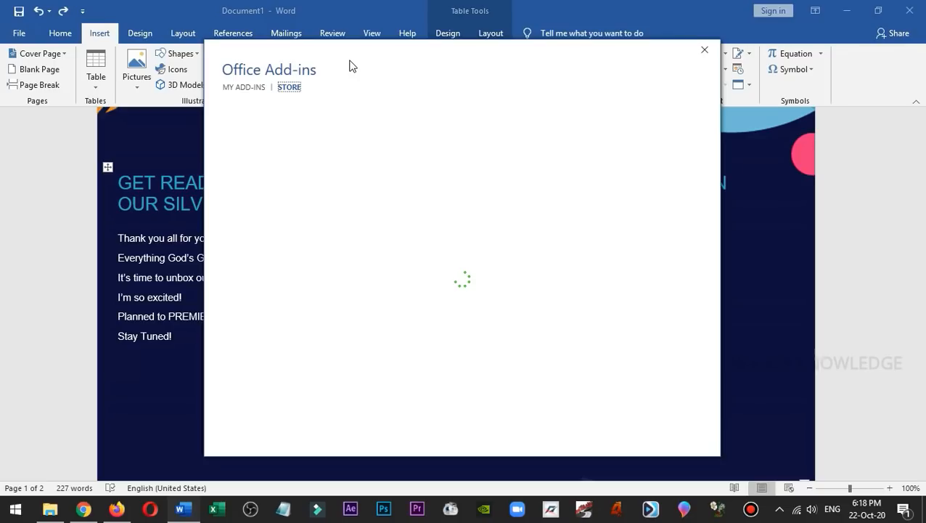
left_click(254, 143)
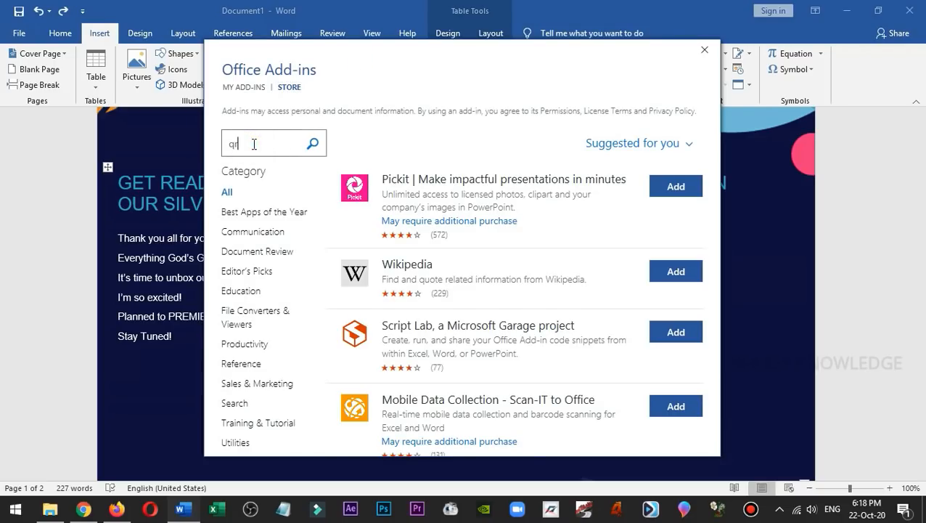
type("qr")
key("Return")
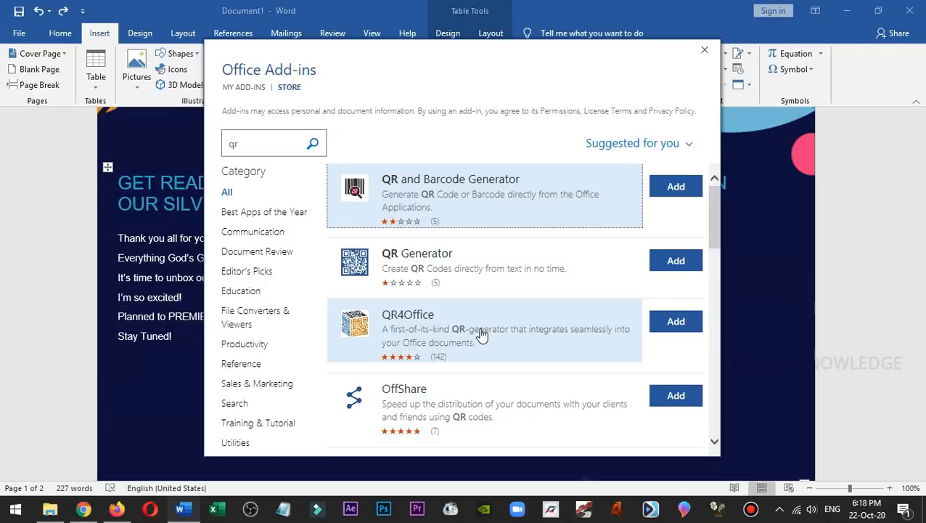
left_click(677, 322)
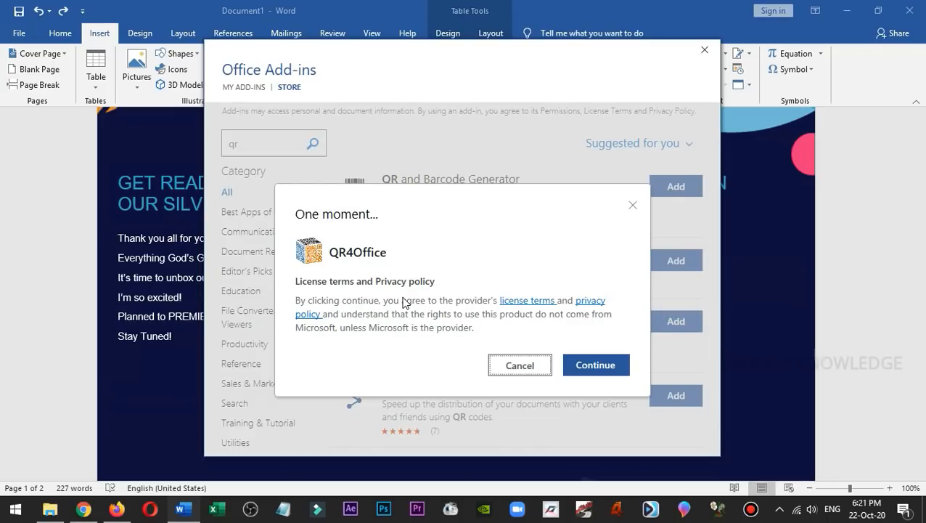
left_click(573, 364)
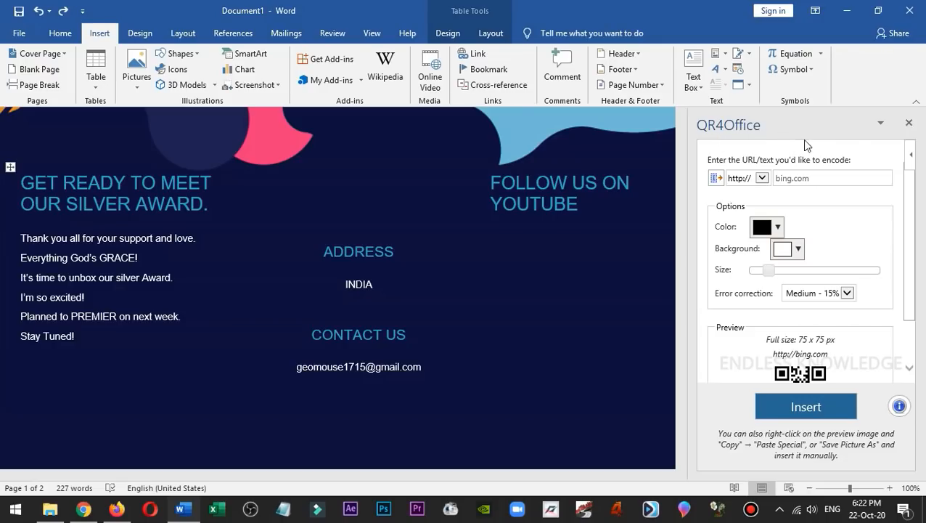
mouse_move(910, 210)
left_mouse_down()
mouse_move(914, 279)
mouse_move(908, 197)
left_mouse_up()
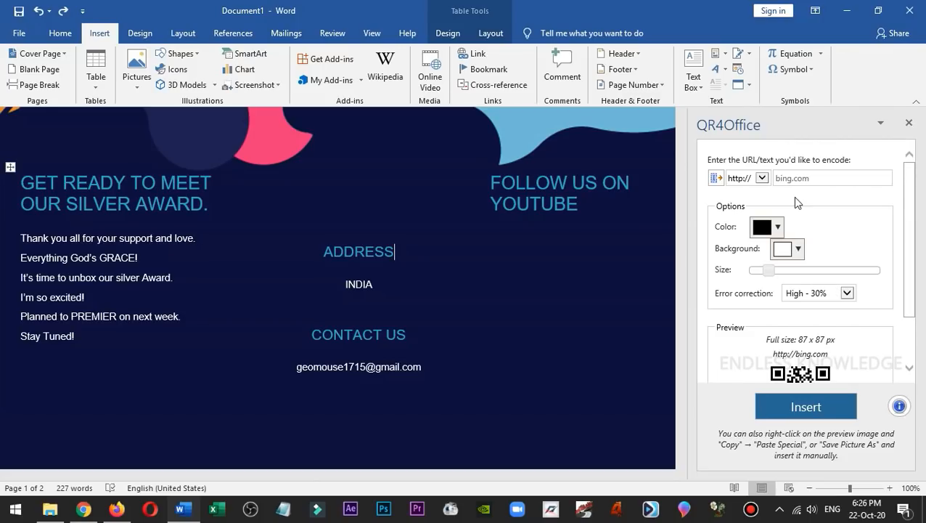
left_click(764, 178)
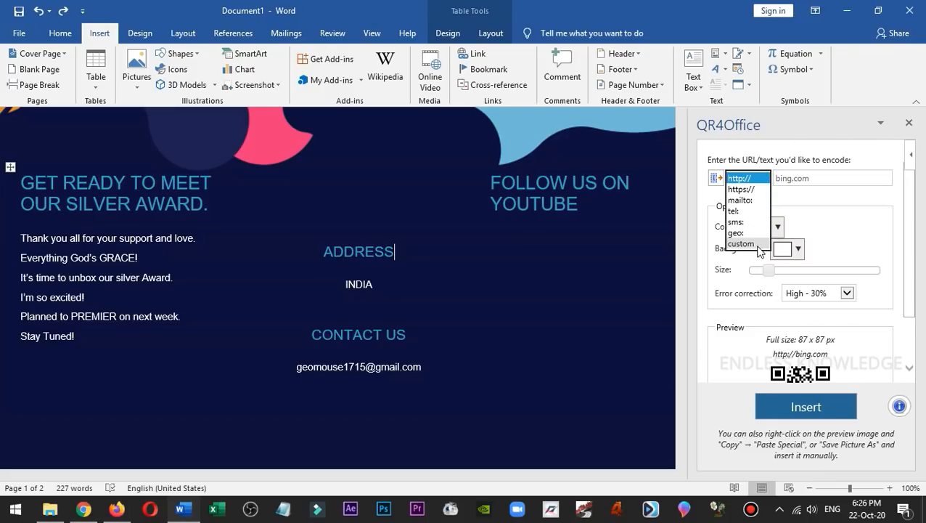
left_click(835, 203)
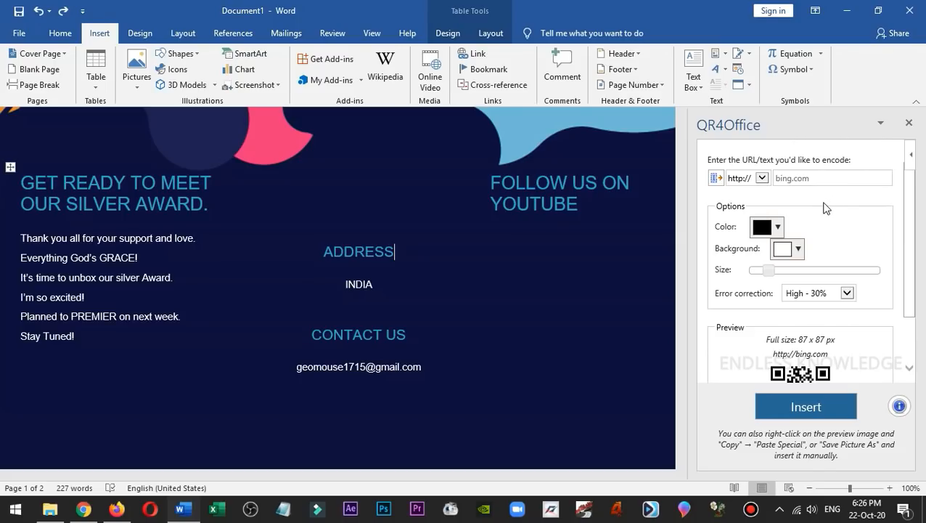
left_click(84, 509)
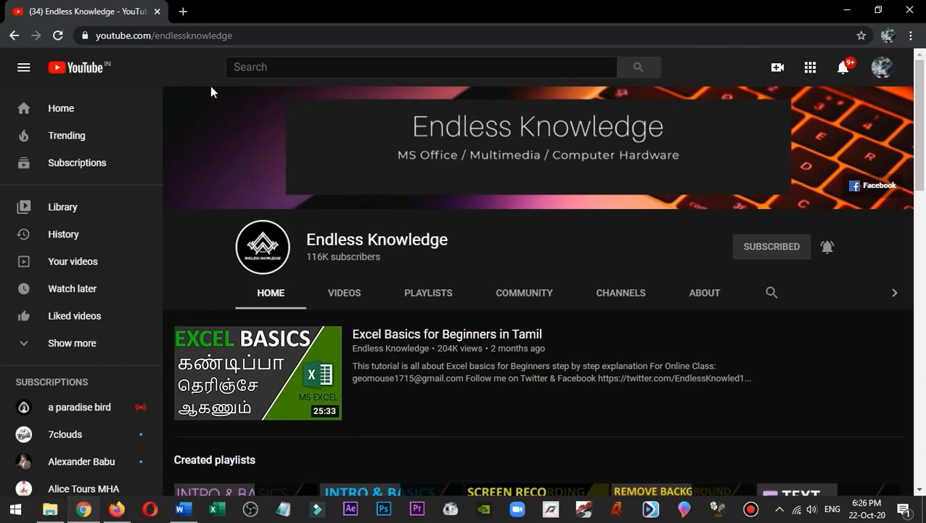
double_click(254, 36)
left_click_drag(320, 36, 129, 39)
key("ctrl+c")
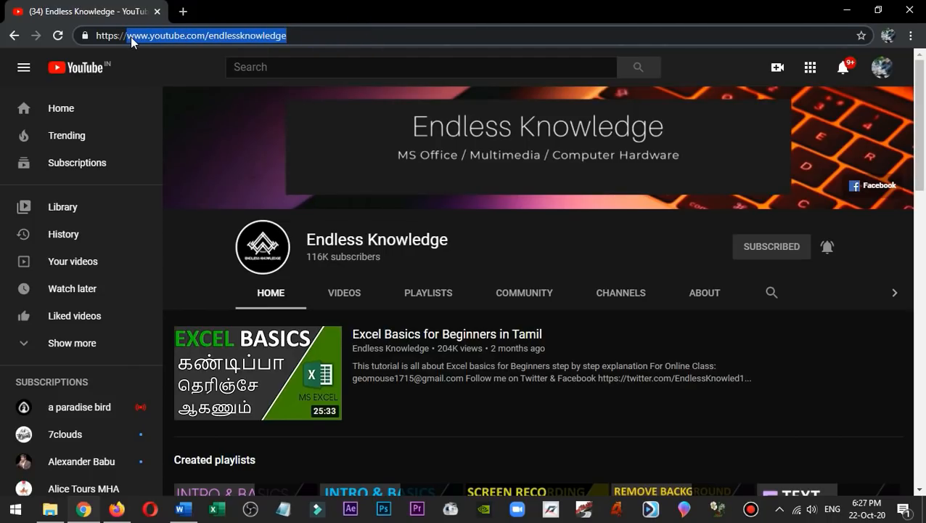
left_click(181, 512)
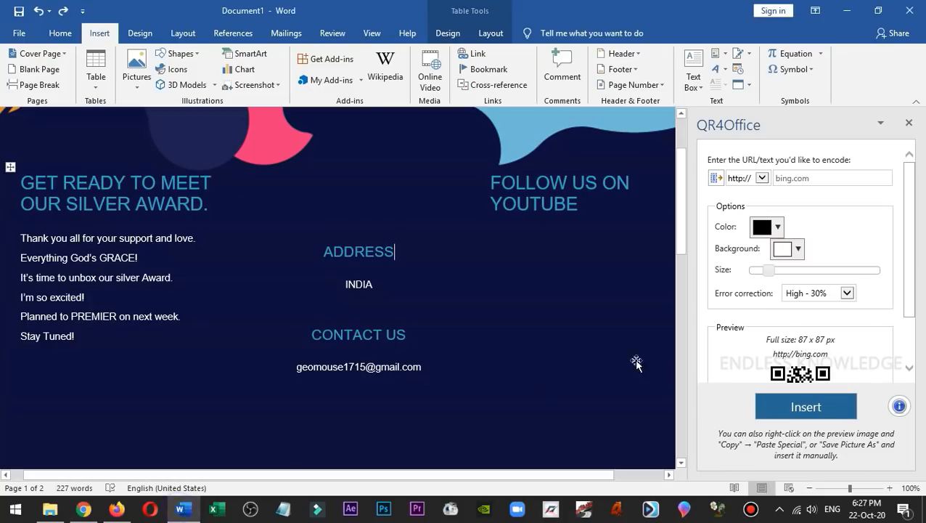
left_click(793, 178)
left_click(762, 178)
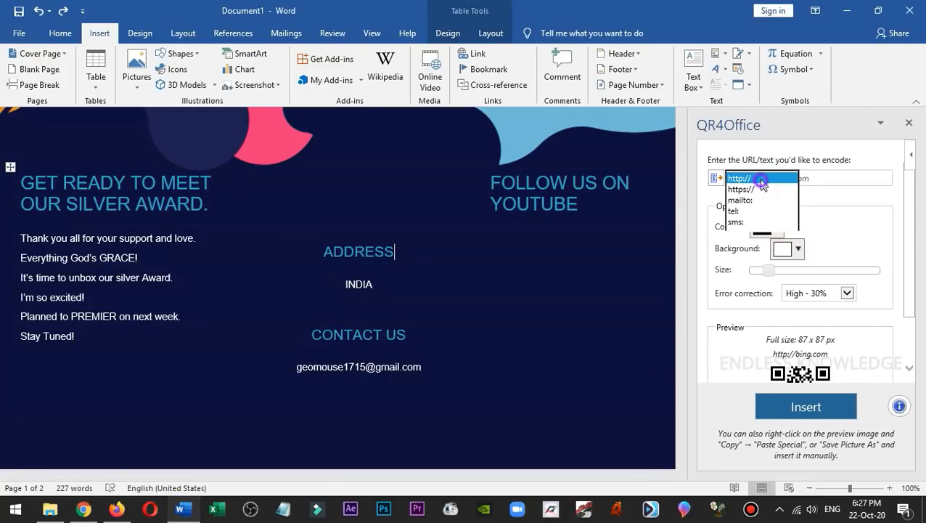
left_click(757, 187)
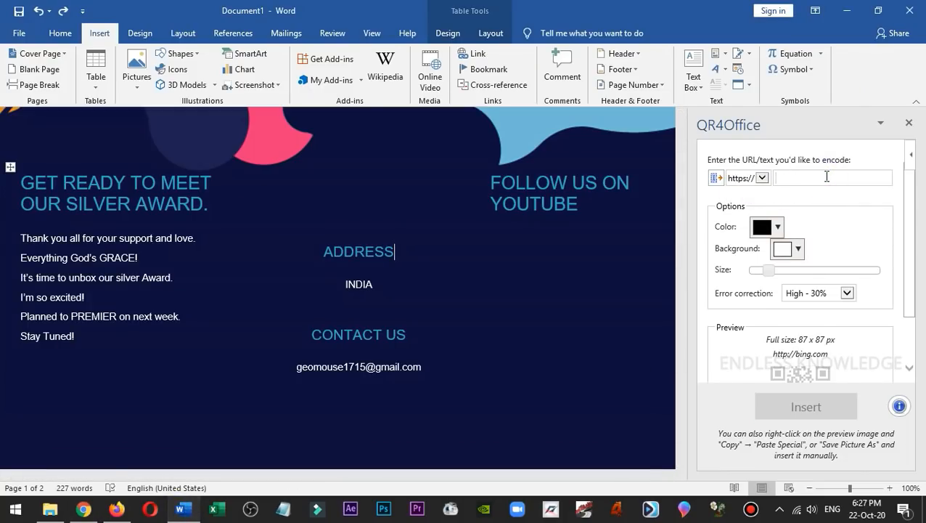
key("ctrl+v")
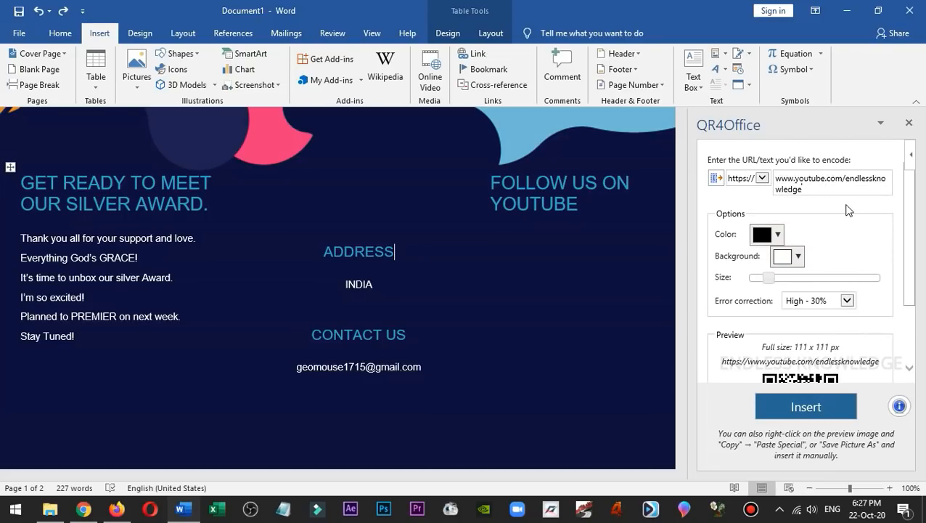
Try dark red as the QR code's foreground color, and set it back to black.
mouse_move(908, 217)
left_mouse_down()
mouse_move(907, 270)
mouse_move(912, 218)
left_mouse_up()
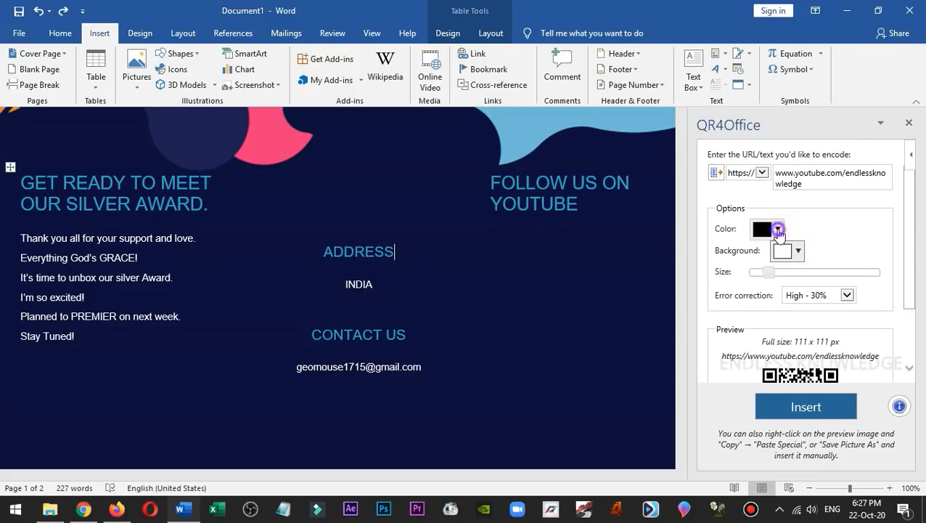
left_click(788, 232)
left_click(713, 169)
scroll(851, 239, "down", 1)
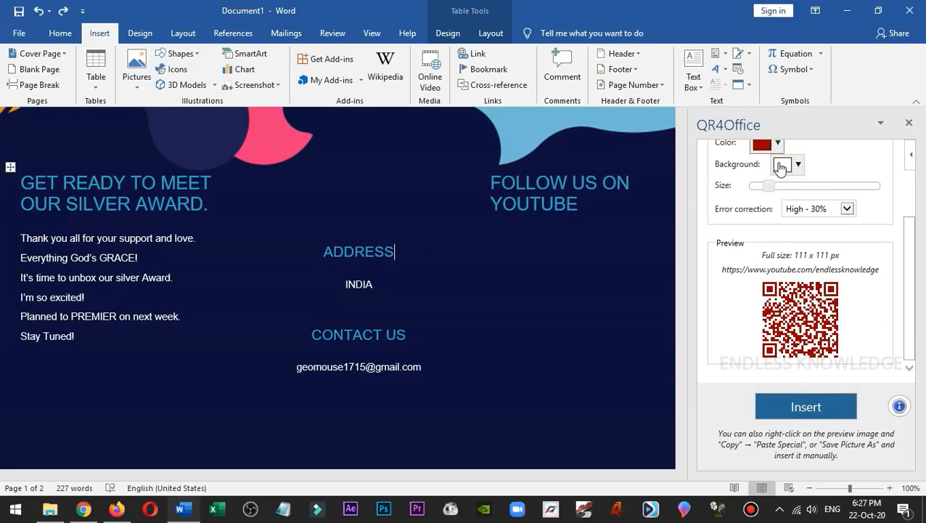
left_click(766, 143)
left_click(712, 169)
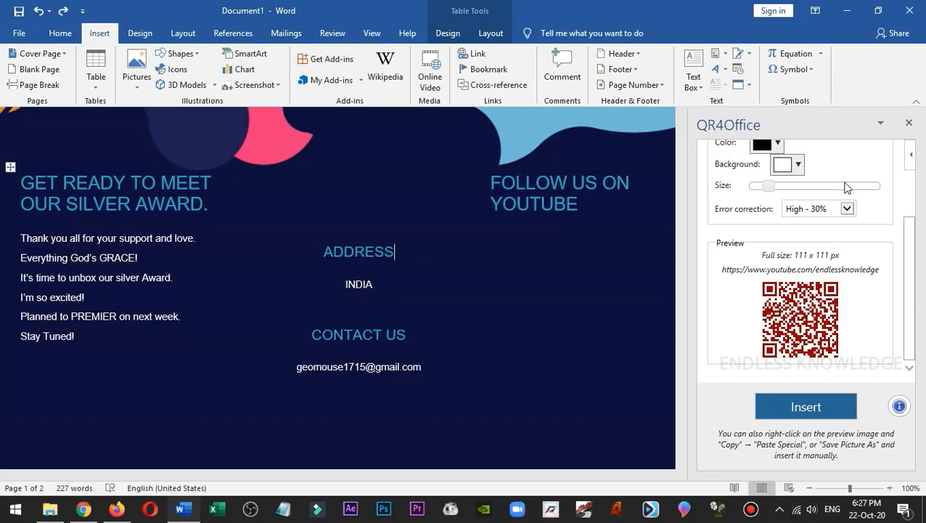
Try dark red as the QR code's background, and set it back to white.
left_click(796, 165)
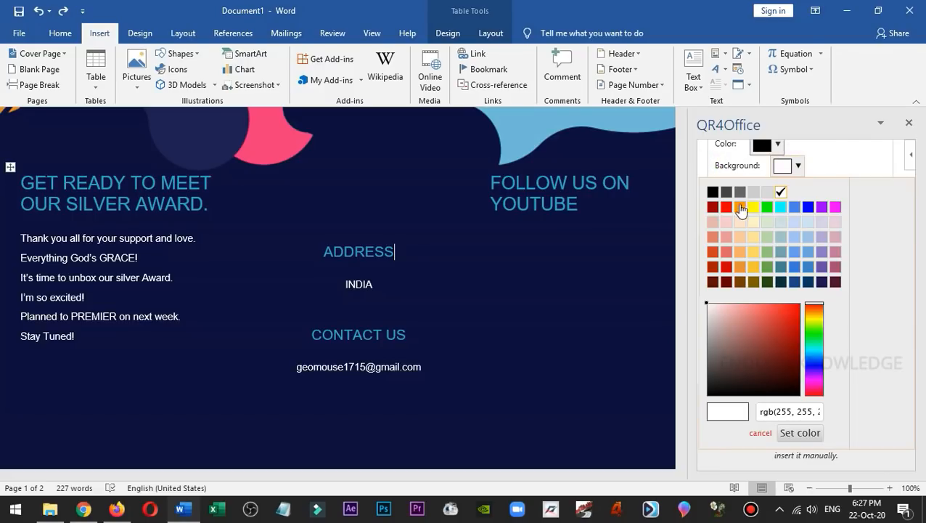
left_click(714, 207)
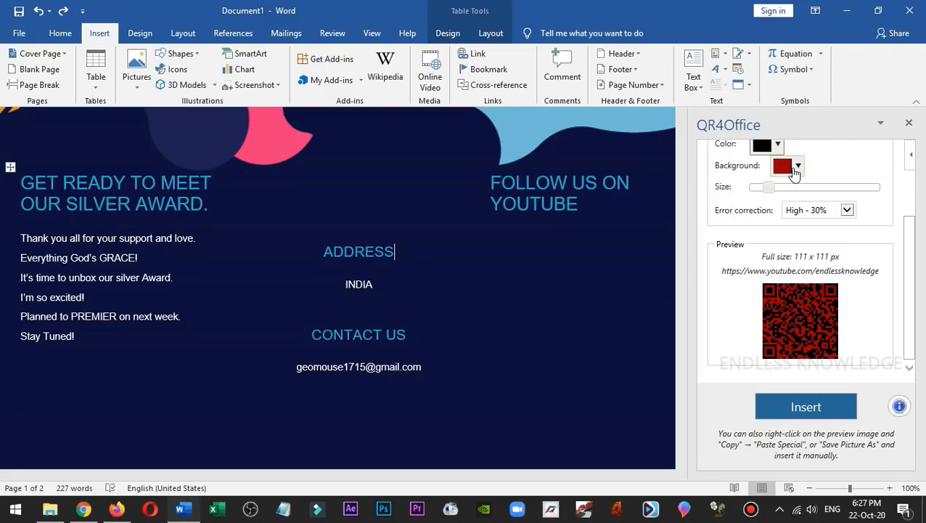
left_click(796, 166)
left_click(781, 192)
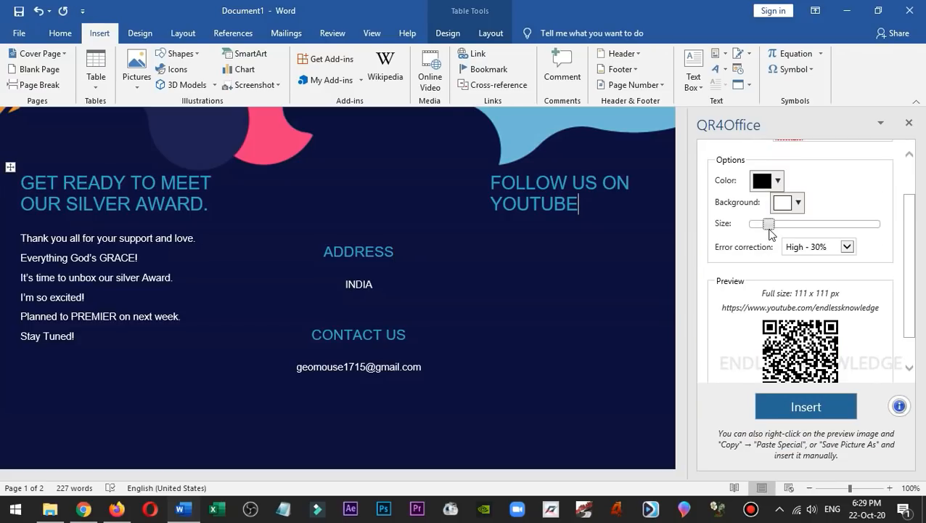
Enlarge the QR code to 333 x 333 px, insert it after the FOLLOW US ON YOUTUBE heading, and close the add-in.
left_click_drag(769, 226, 789, 228)
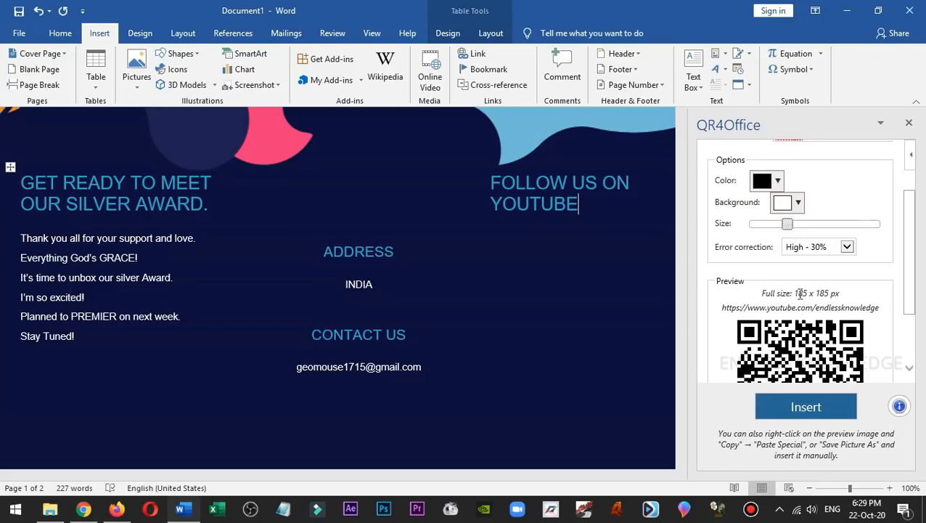
left_click_drag(788, 225, 824, 229)
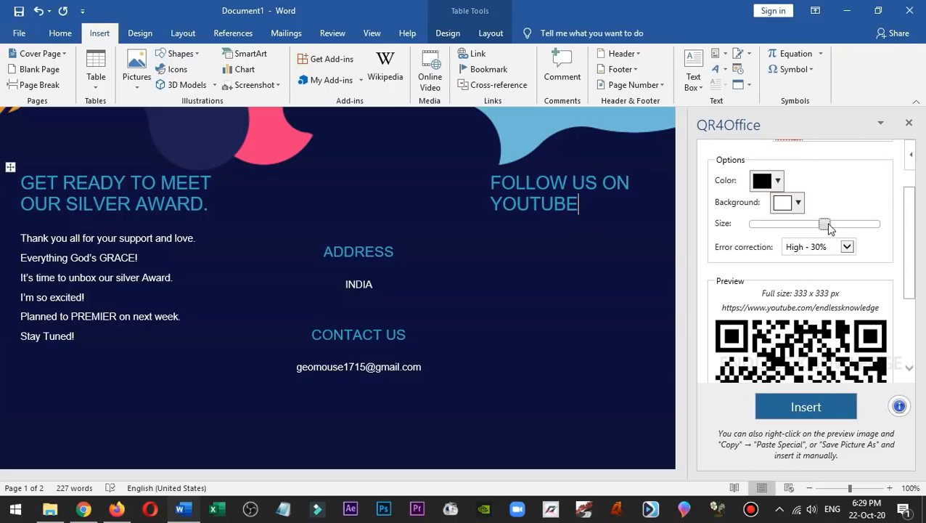
left_click_drag(911, 232, 914, 289)
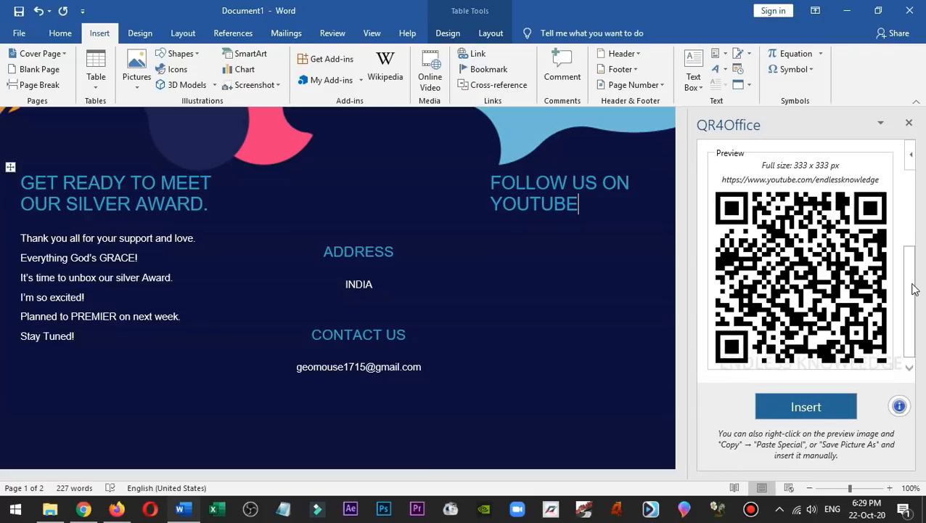
left_click(823, 411)
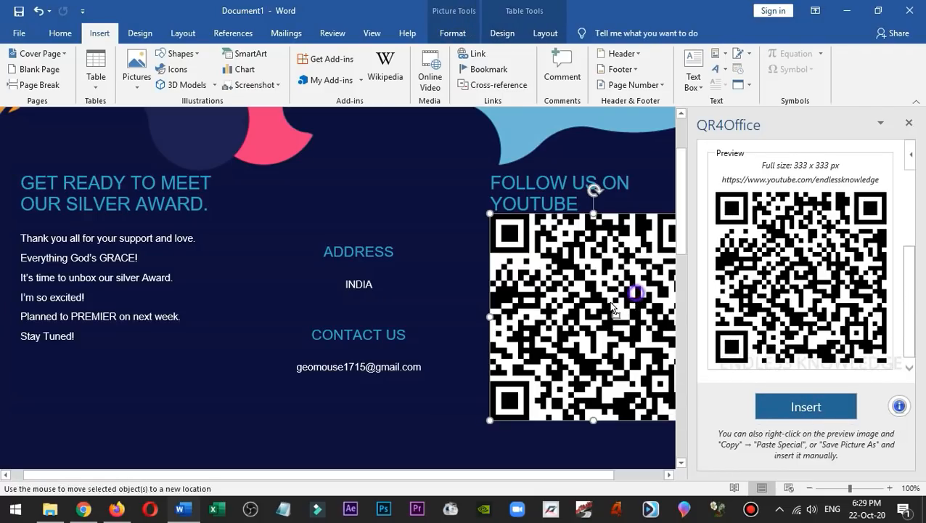
left_click(907, 121)
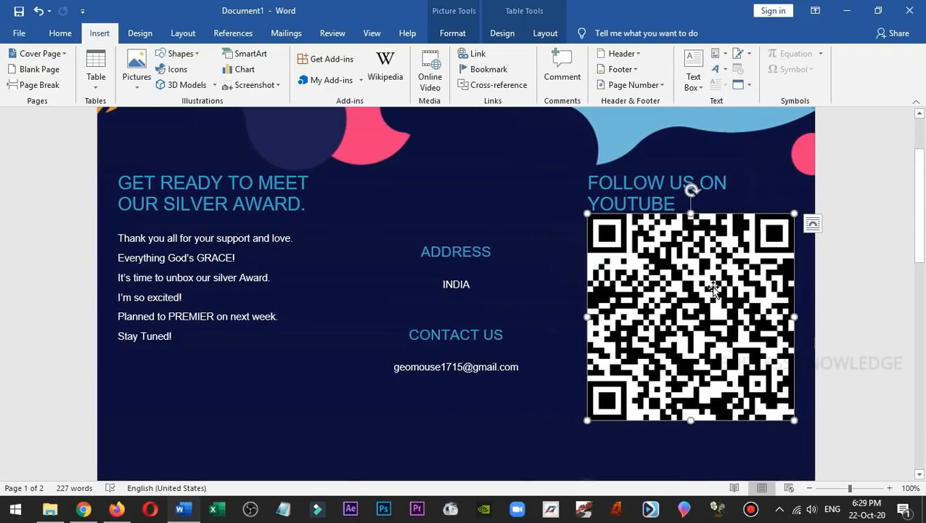
Give the inserted QR code Square text wrapping, then shrink it proportionally and position it just below the FOLLOW US ON YOUTUBE heading.
left_click(812, 222)
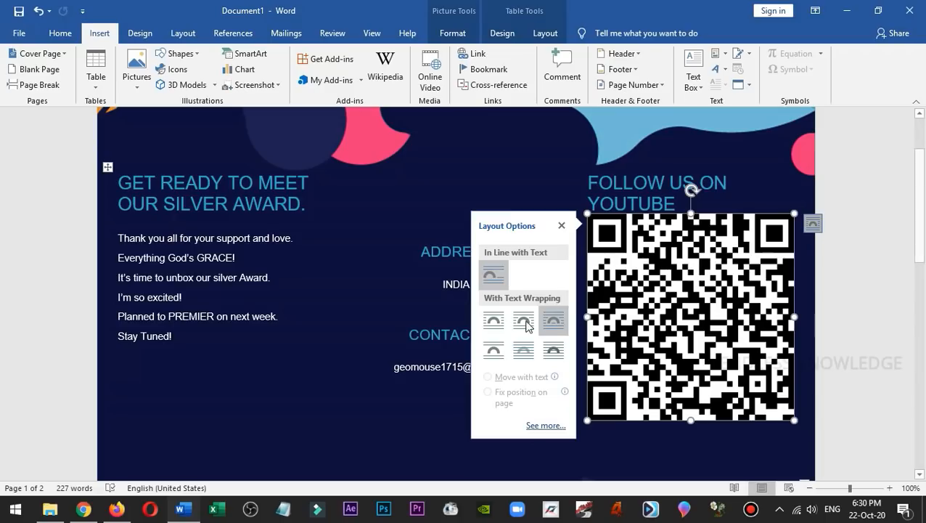
left_click(499, 323)
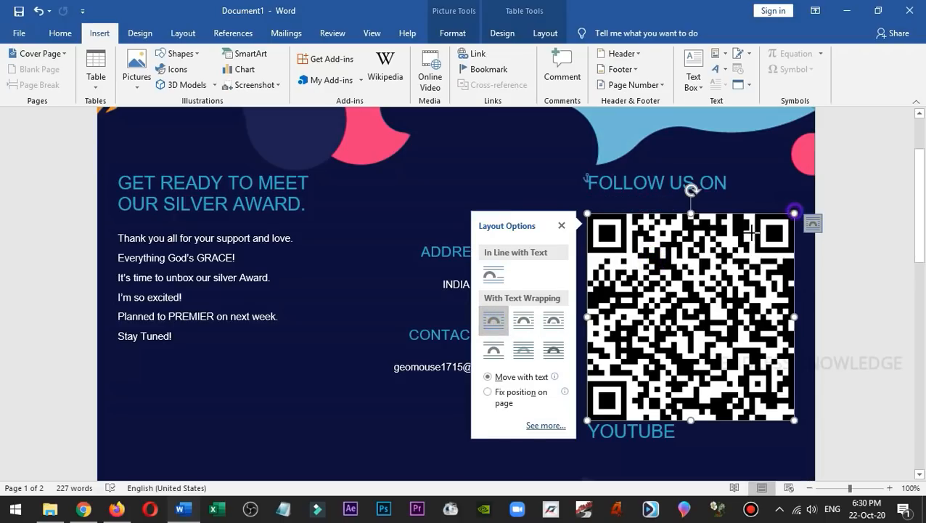
left_click_drag(795, 213, 732, 267)
left_click_drag(683, 333, 685, 302)
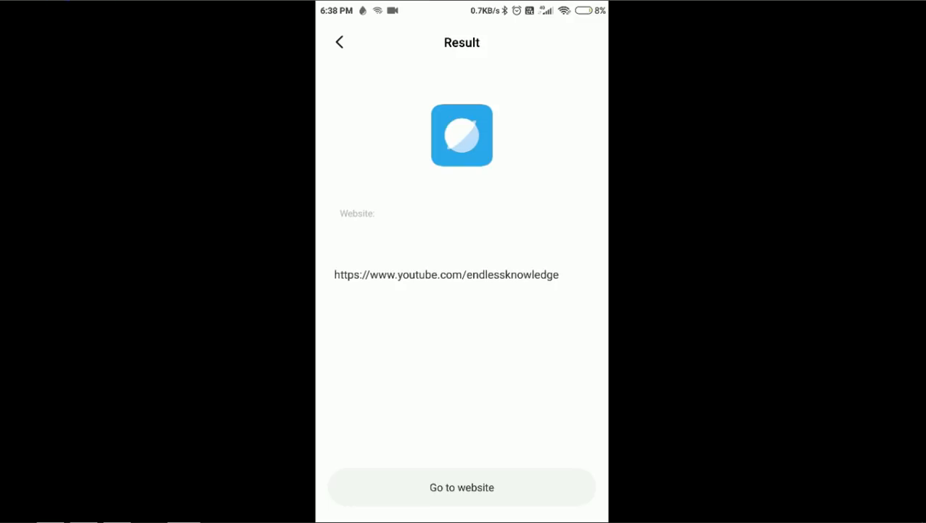
Open the website from the scanned QR code result on the phone.
left_click(461, 487)
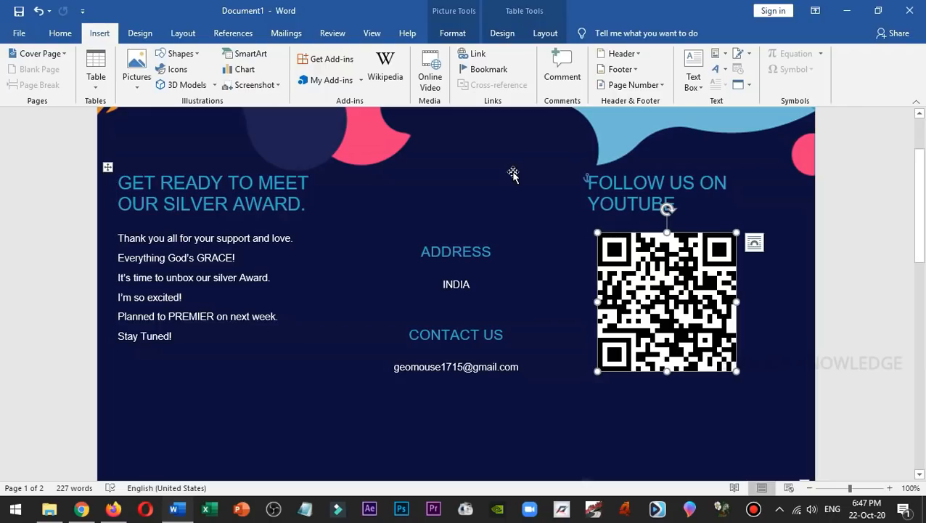
left_click(339, 80)
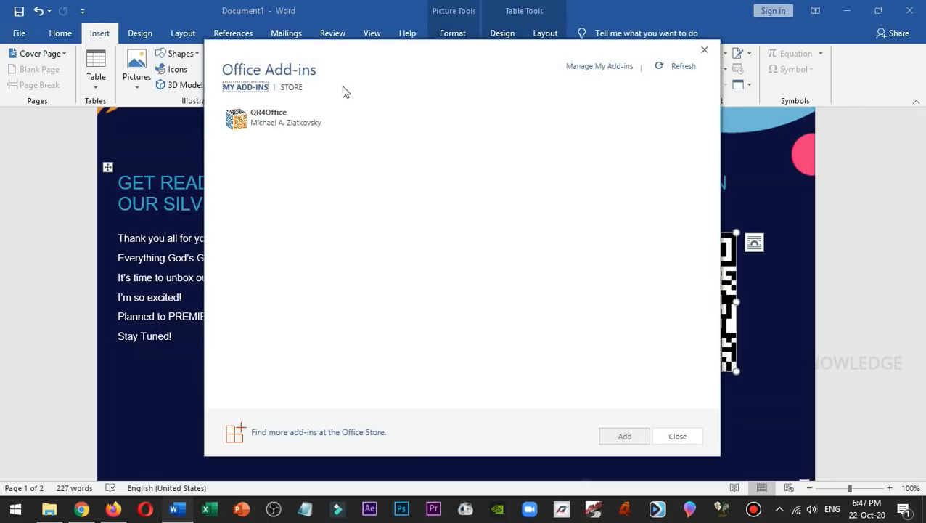
double_click(292, 124)
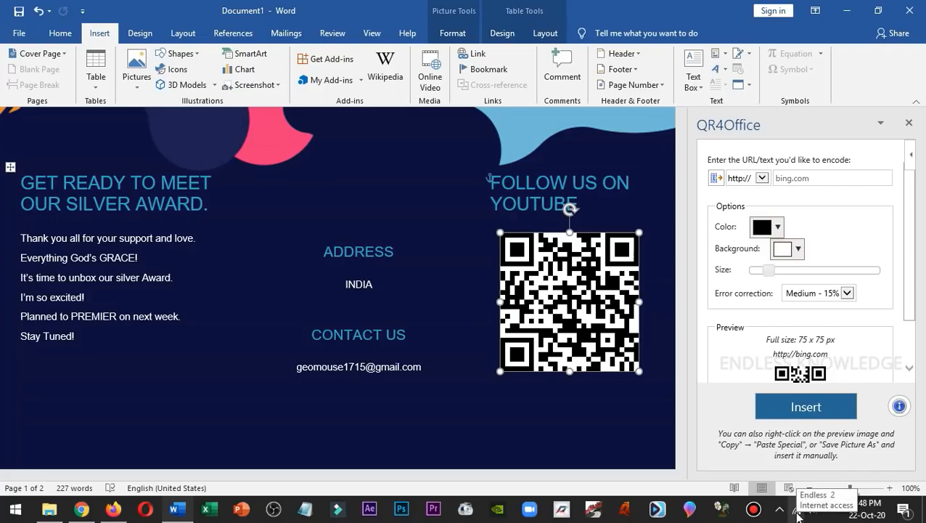
left_click(818, 178)
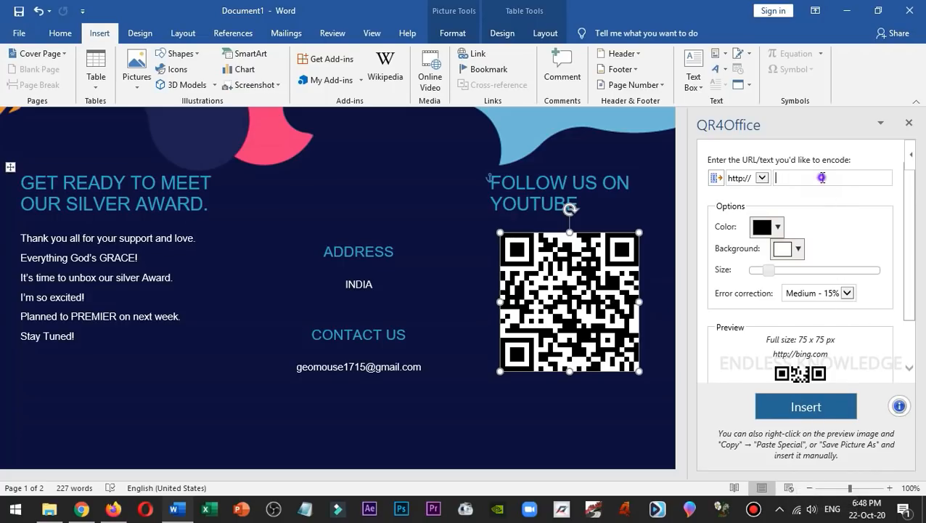
type("jghfdgjkdfhgj")
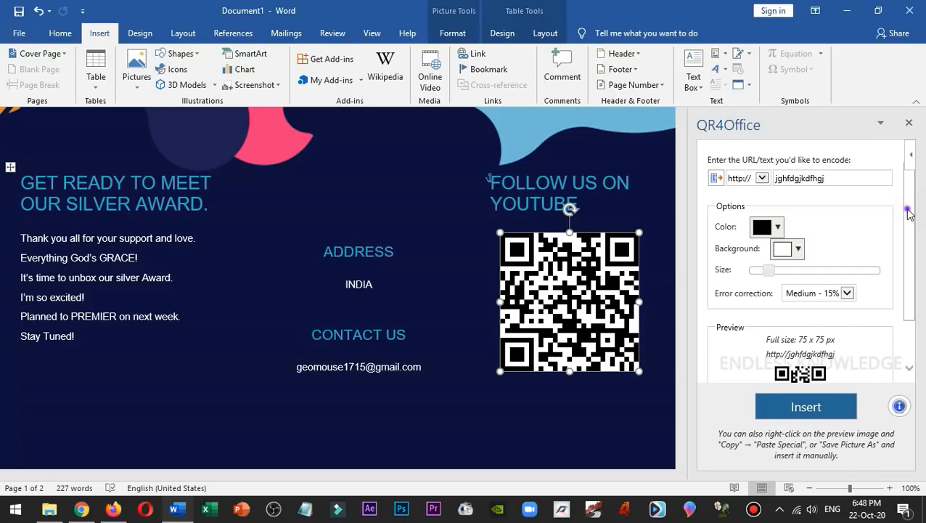
left_click_drag(913, 214, 911, 262)
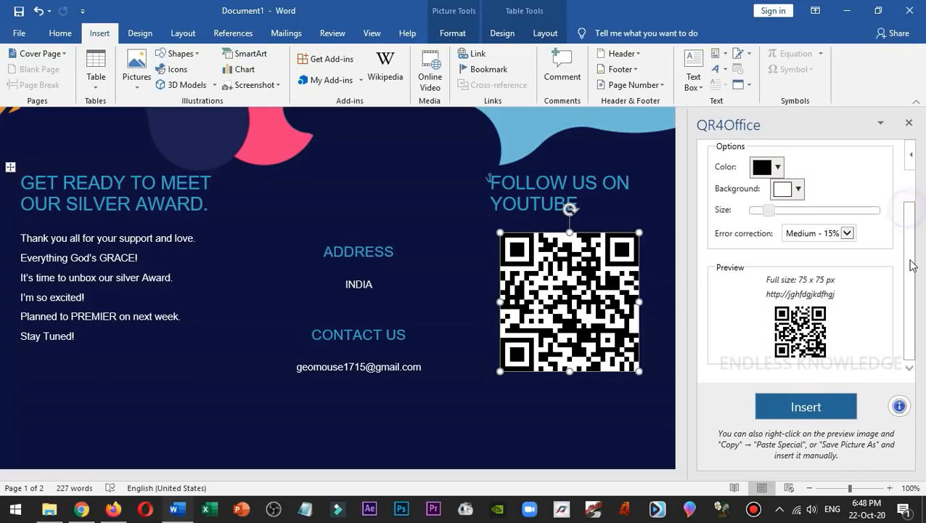
Turn off the computer's Wi-Fi and close the network settings.
scroll(907, 265, "up", 2)
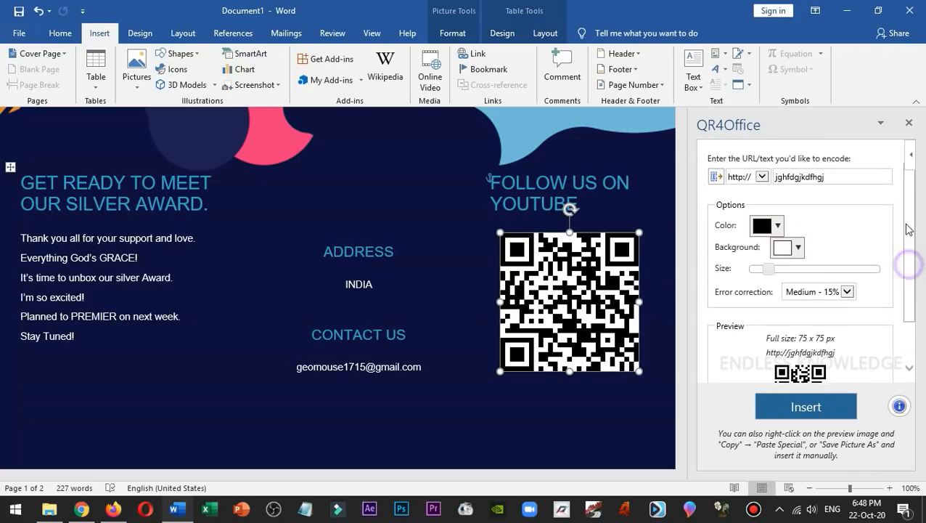
left_click(796, 509)
left_click(696, 470)
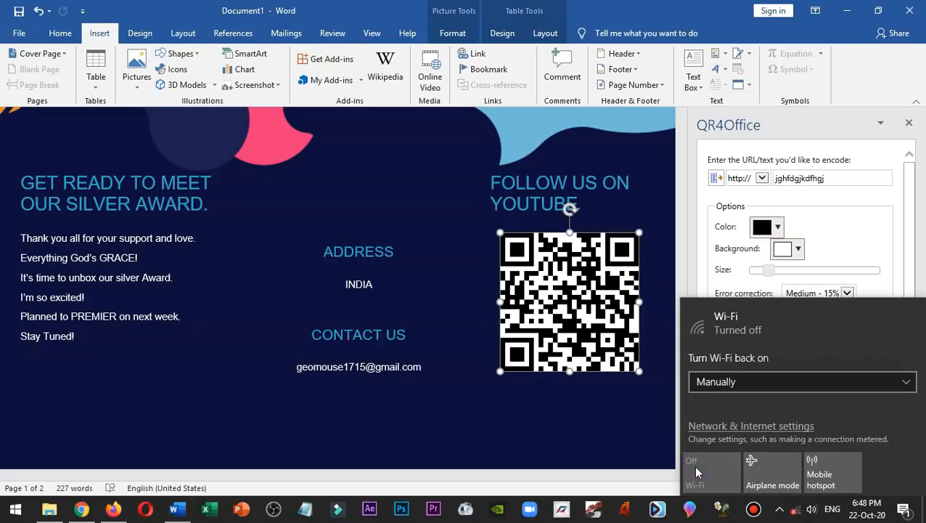
left_click(860, 200)
left_click(839, 174)
double_click(840, 174)
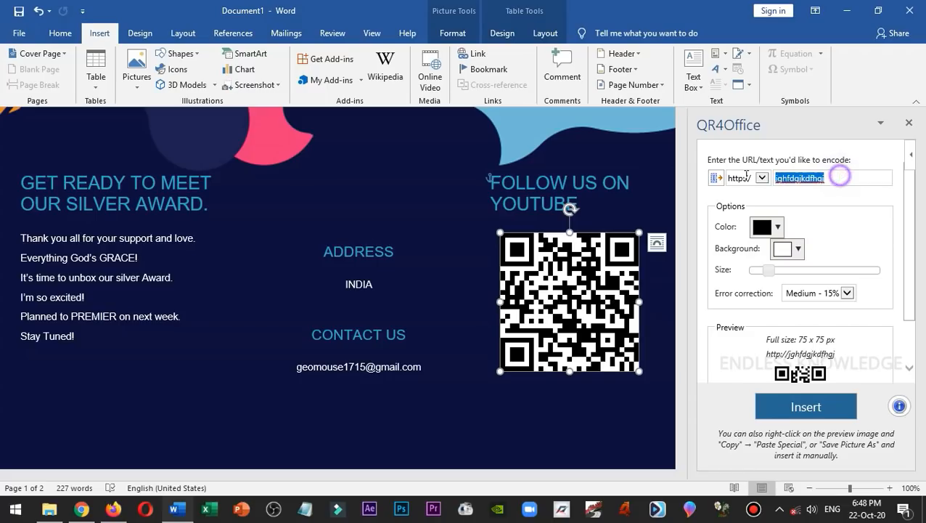
type("fgdfg")
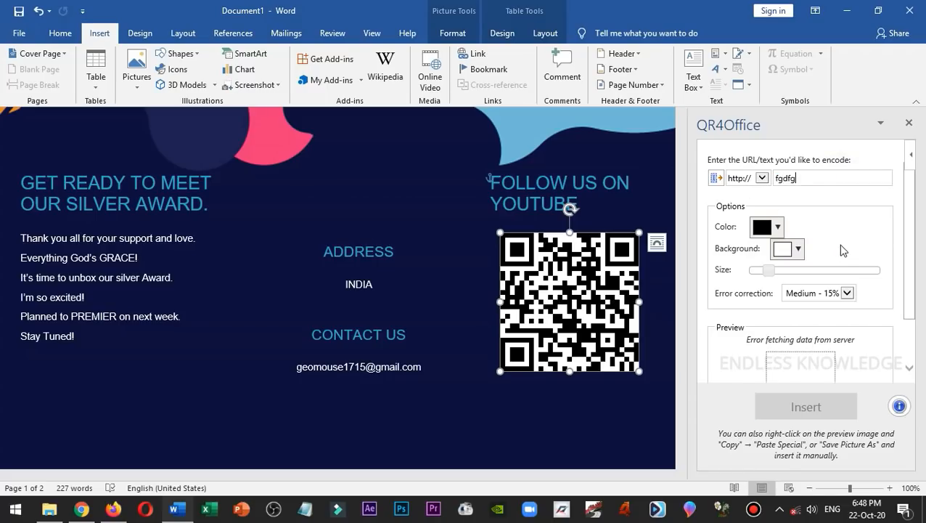
left_click_drag(907, 210, 913, 273)
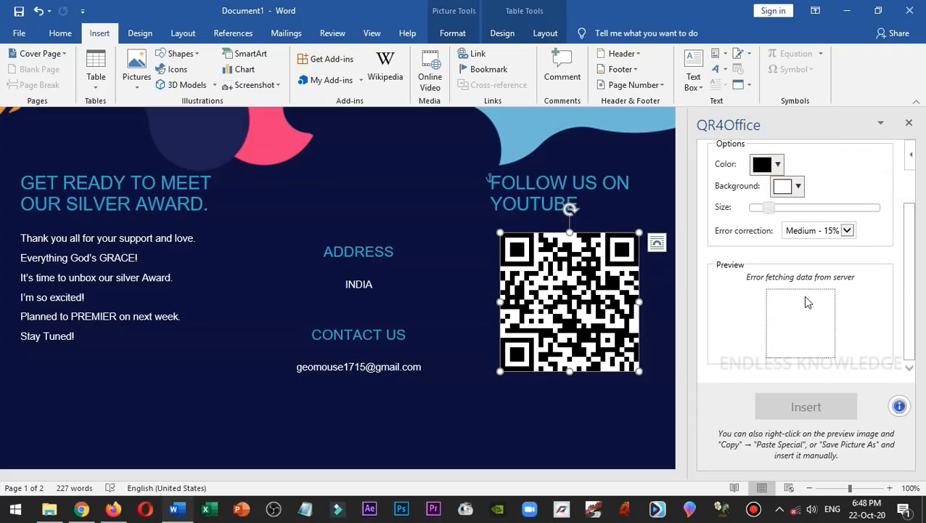
scroll(907, 296, "up", 2)
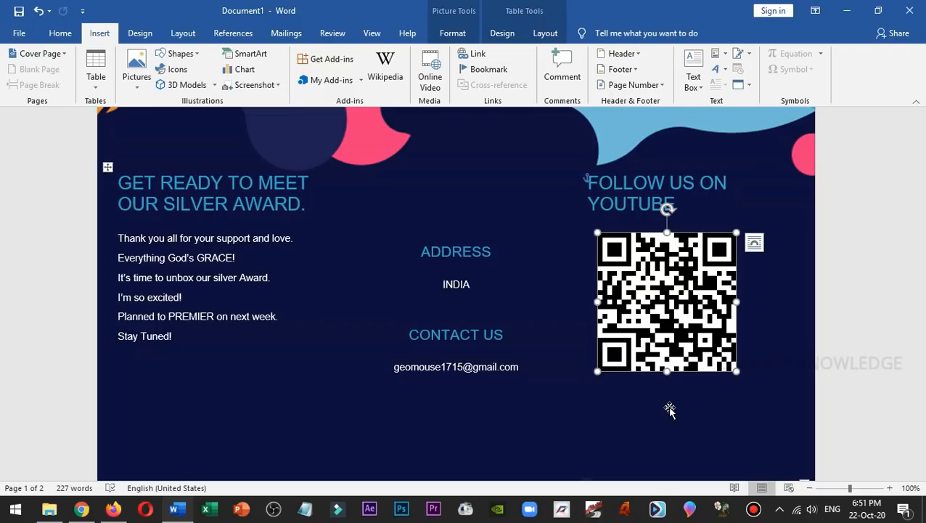
Launch Excel and PowerPoint, and bring Excel's start screen to the front.
left_click(214, 509)
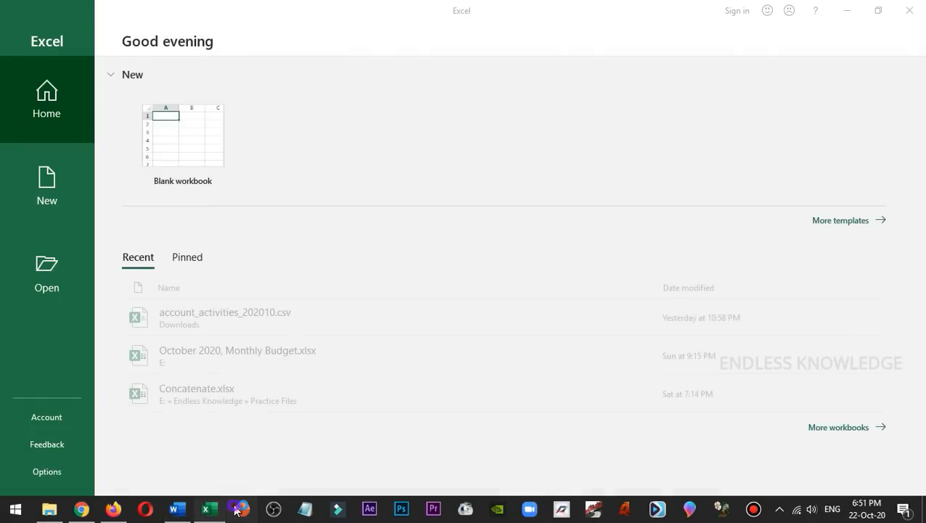
left_click(238, 508)
left_click(220, 506)
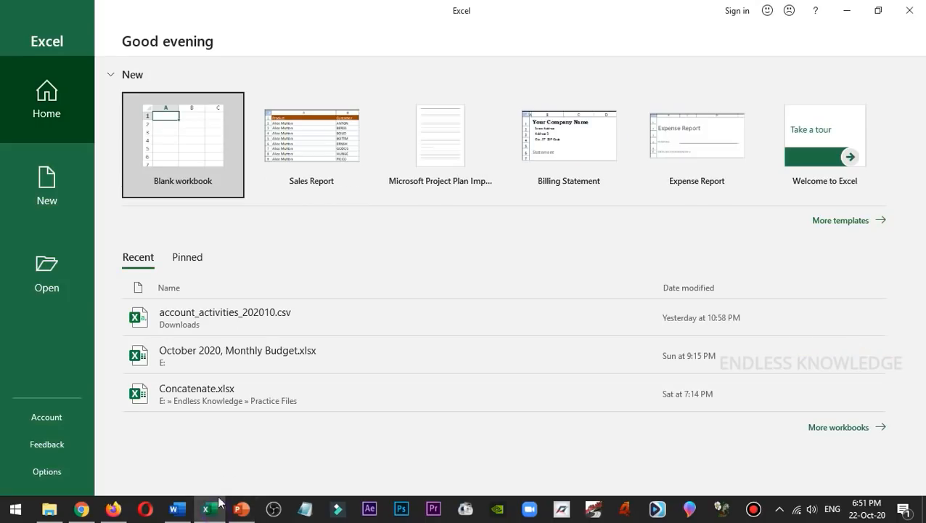
Create a blank workbook in Excel and open QR4Office from the installed add-ins.
left_click(177, 118)
left_click(113, 36)
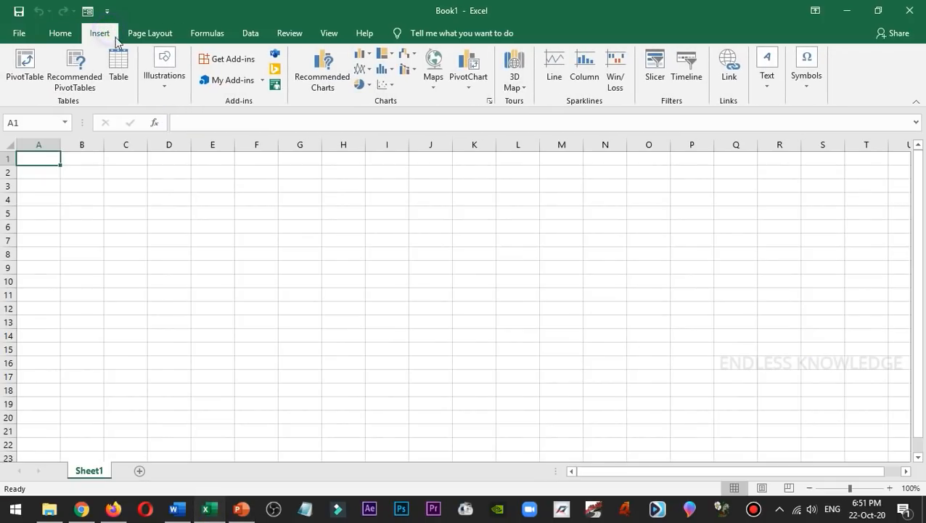
left_click(232, 80)
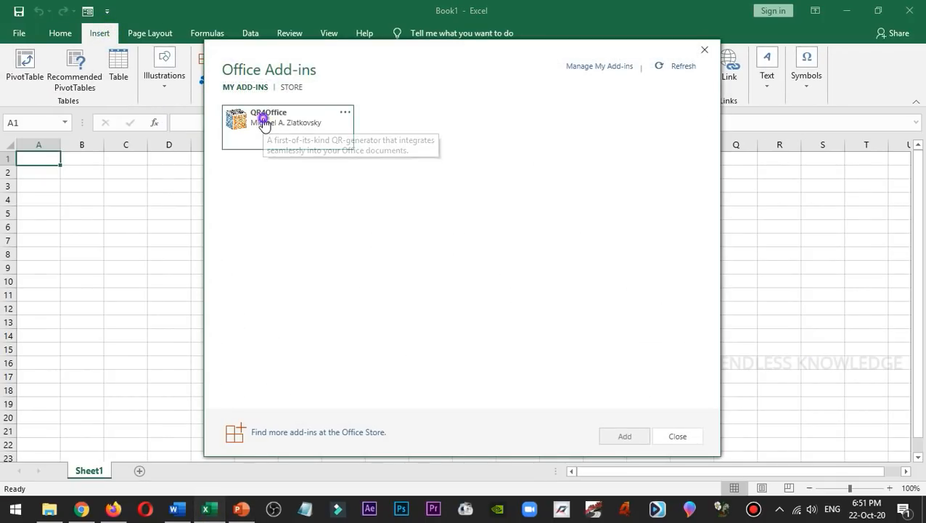
double_click(263, 124)
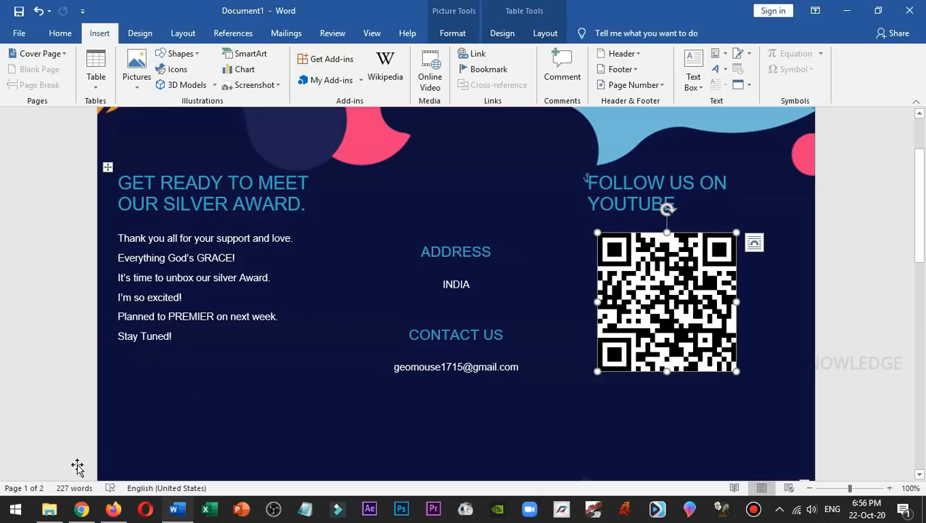
Switch to Chrome, search Google for "qr code generator", and open the the-qrcode-generator.com result.
left_click(82, 509)
left_click(183, 12)
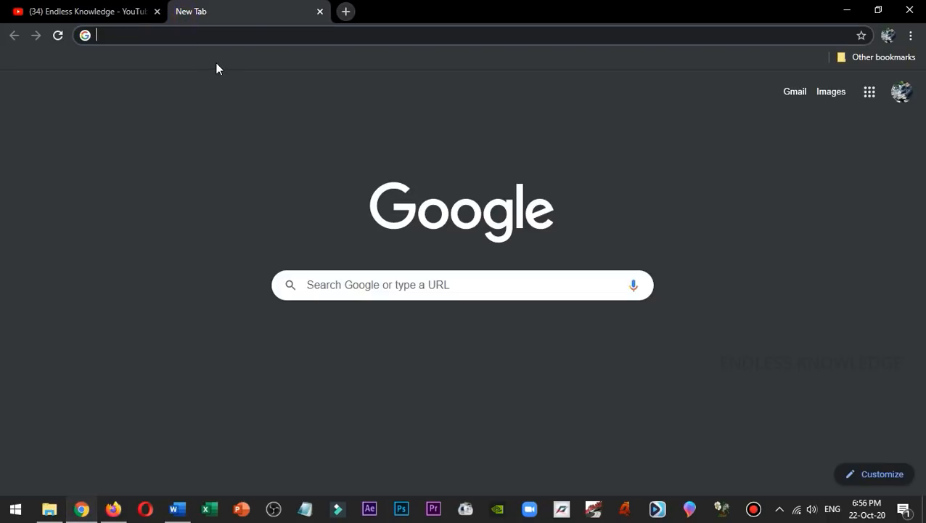
type("qr code generator")
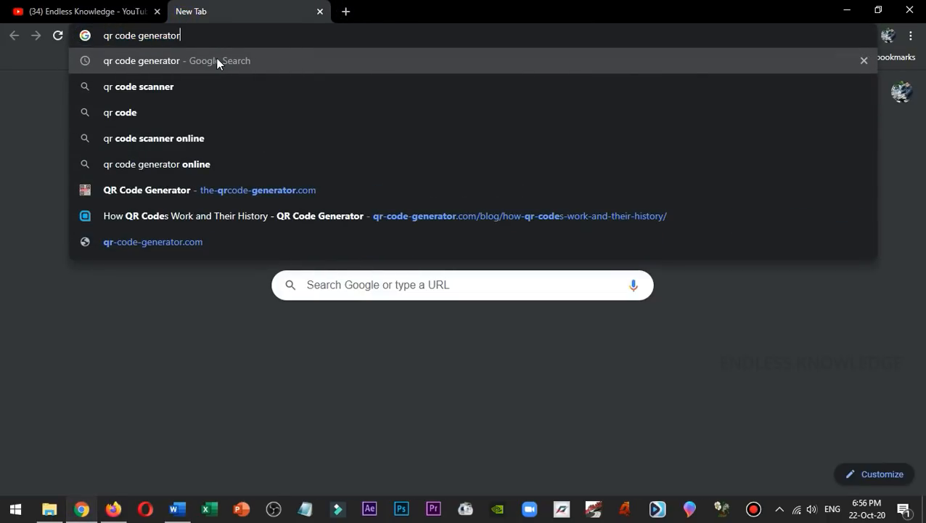
key("Return")
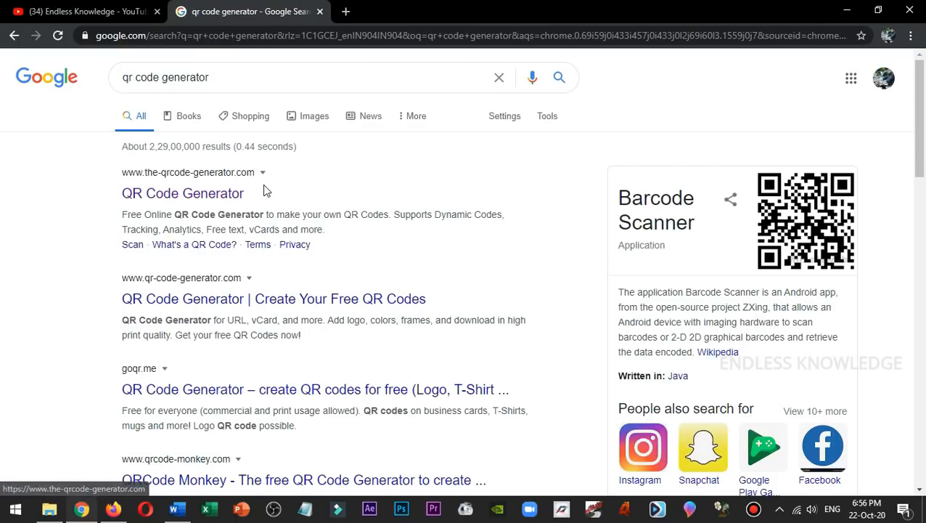
left_click(211, 188)
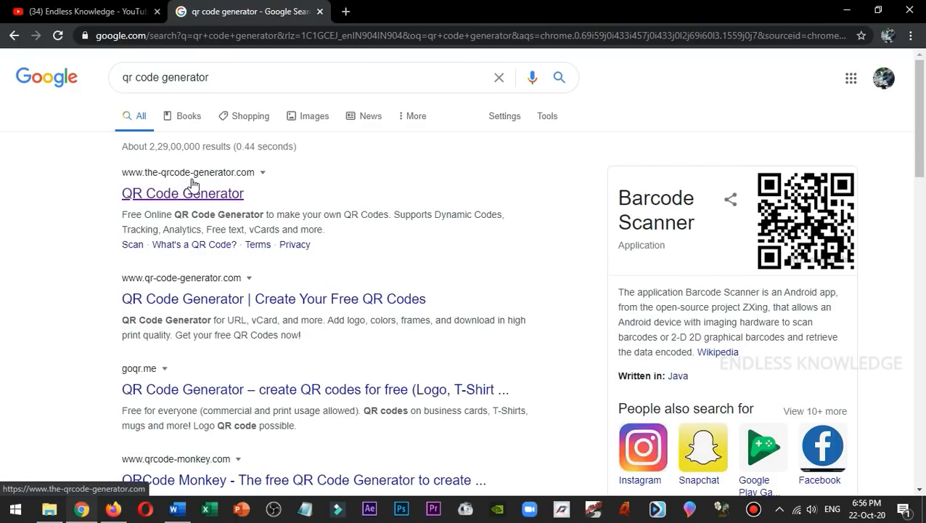
left_click(225, 183)
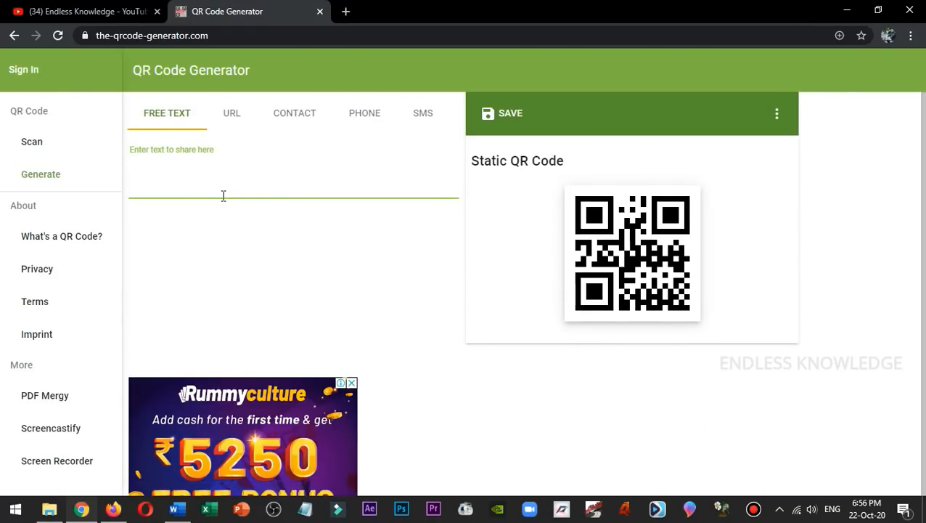
Look through the URL, Contact, Phone, SMS and Free Text content types of the QR code generator.
left_click(234, 118)
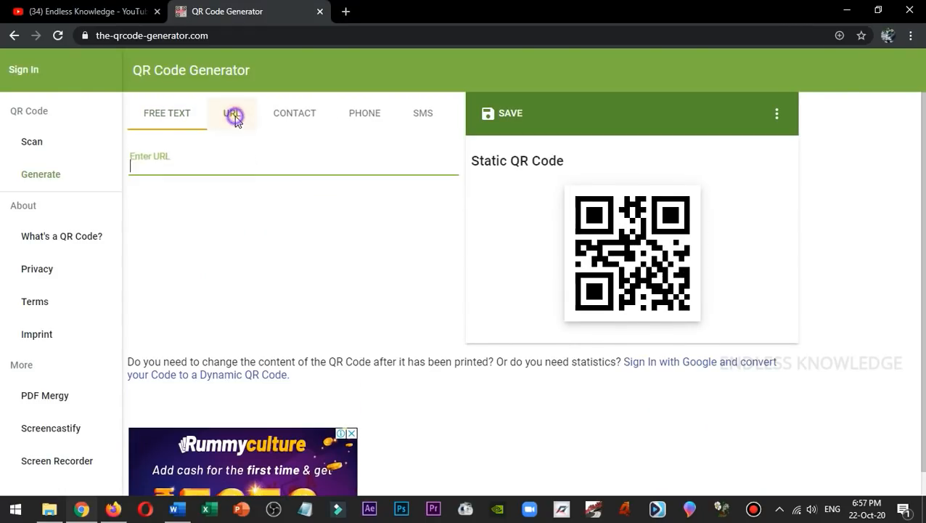
left_click(290, 118)
left_click(351, 122)
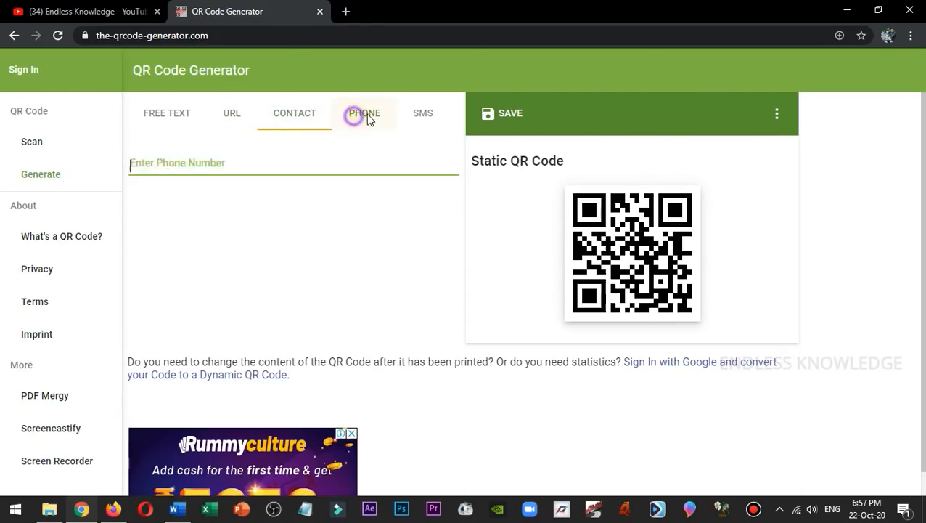
left_click(423, 116)
left_click(182, 116)
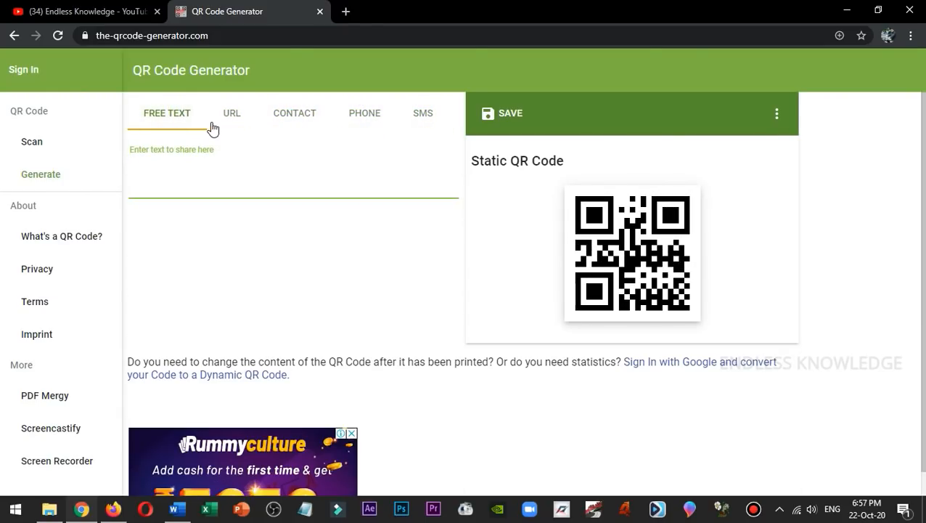
left_click(241, 117)
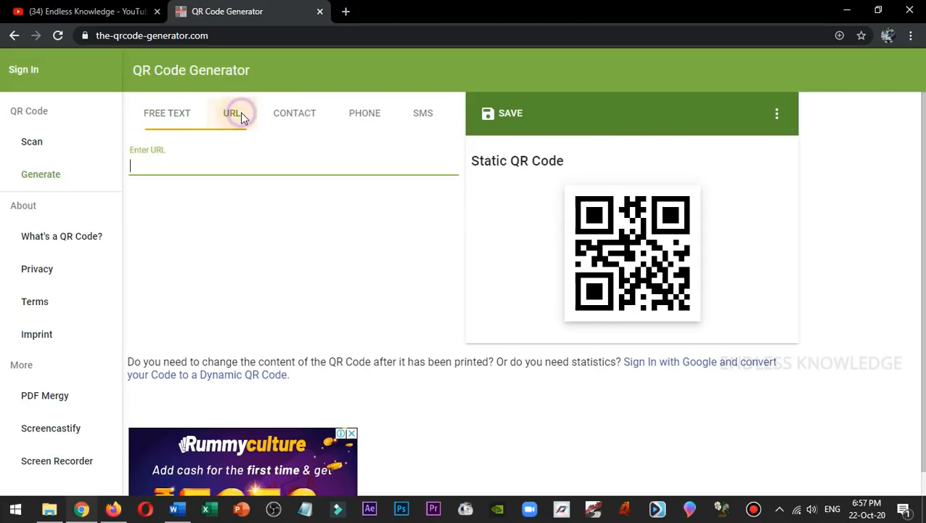
left_click(252, 158)
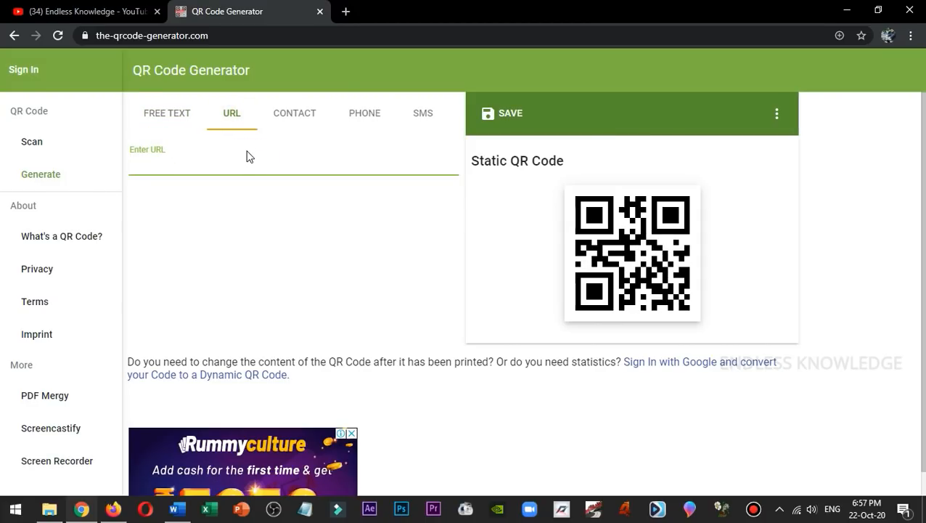
type("www.youtube.com/EndlessKnowledge")
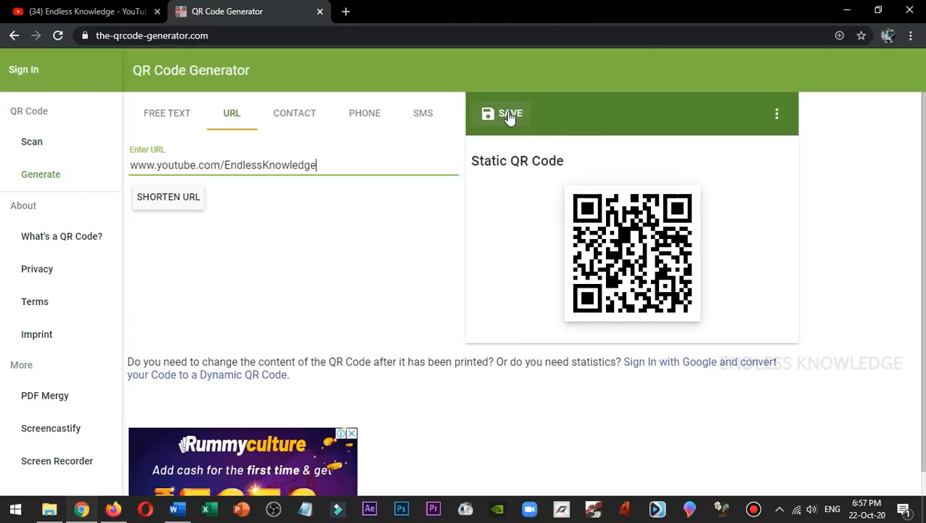
Show the QR code's options, try No margin and switch it off again, and choose the 200px size.
left_click(778, 116)
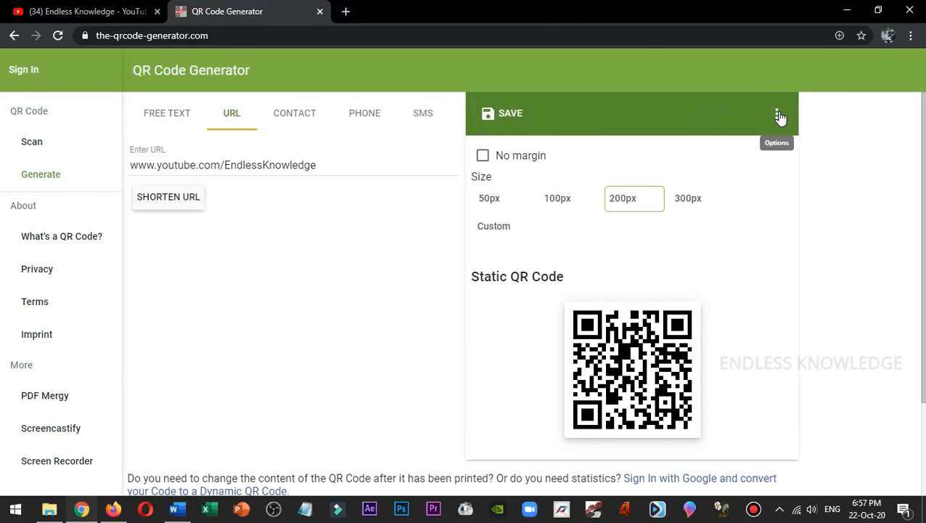
left_click(521, 157)
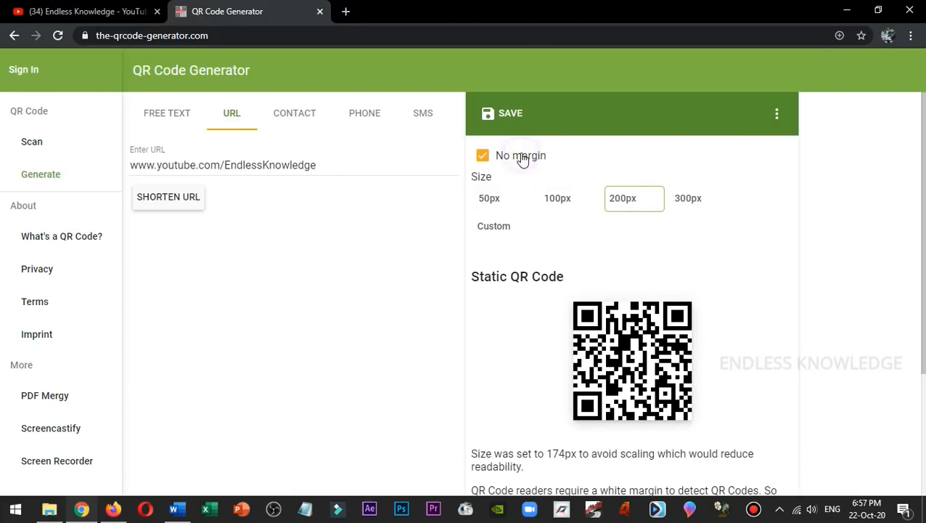
left_click(521, 157)
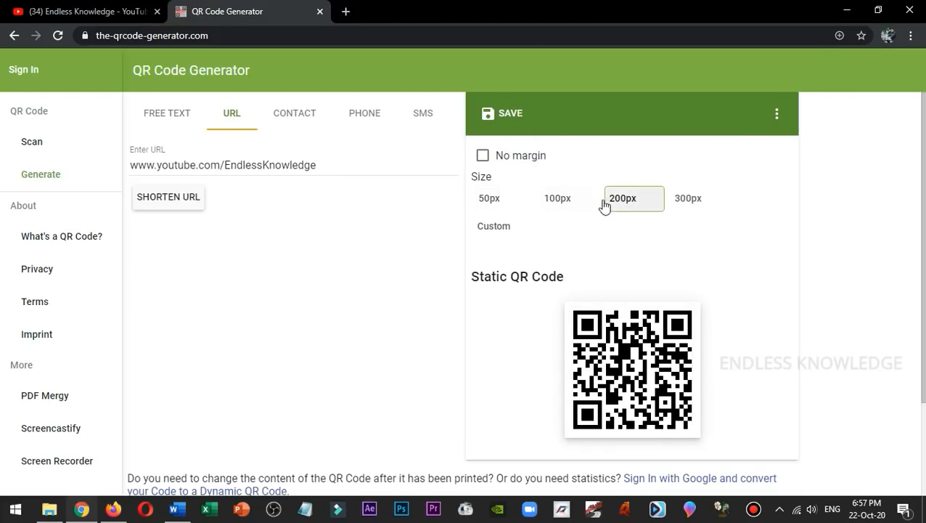
left_click(580, 200)
left_click(630, 203)
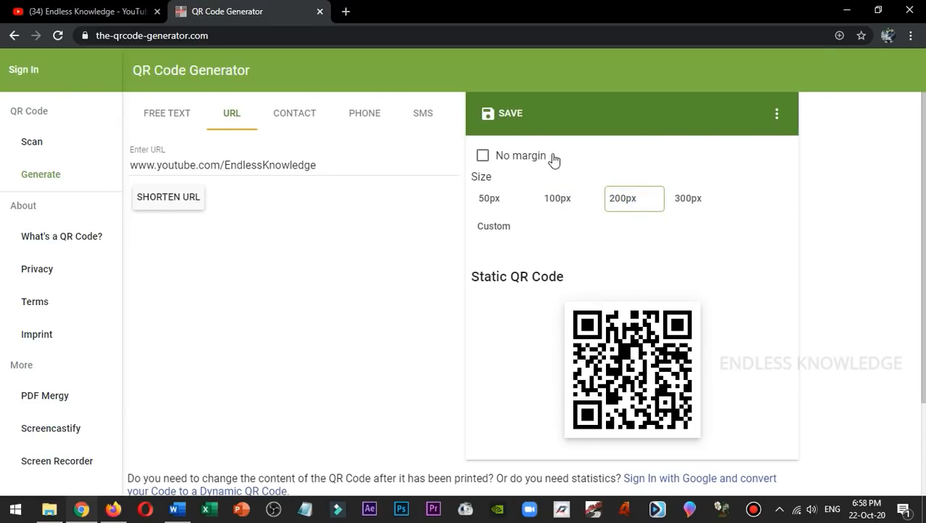
Save the QR code in PNG format with the filename "channel".
left_click(515, 114)
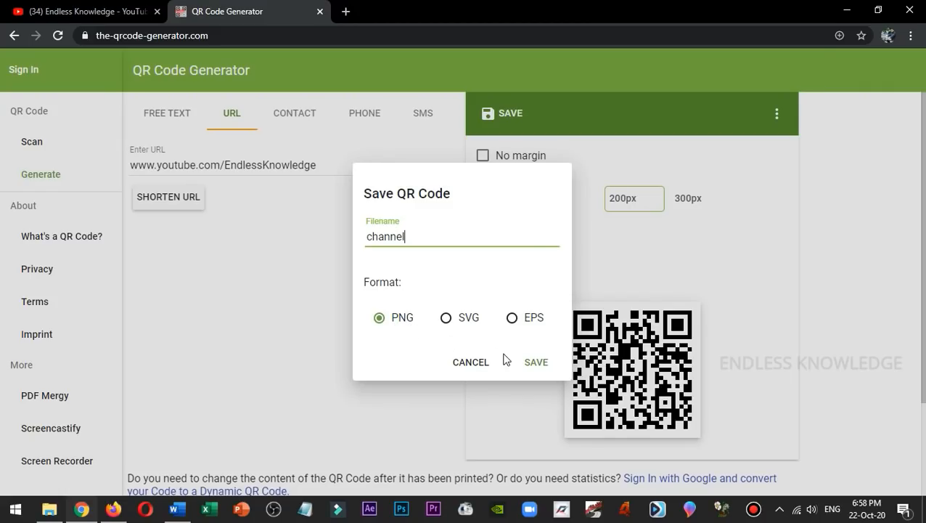
left_click(536, 363)
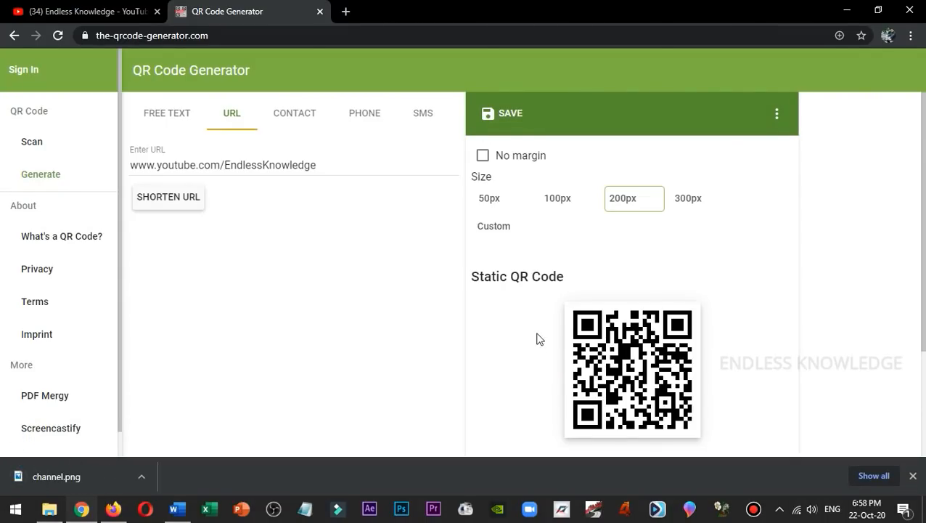
View channel.png from the Downloads folder in File Explorer, then close the image viewer.
left_click(61, 513)
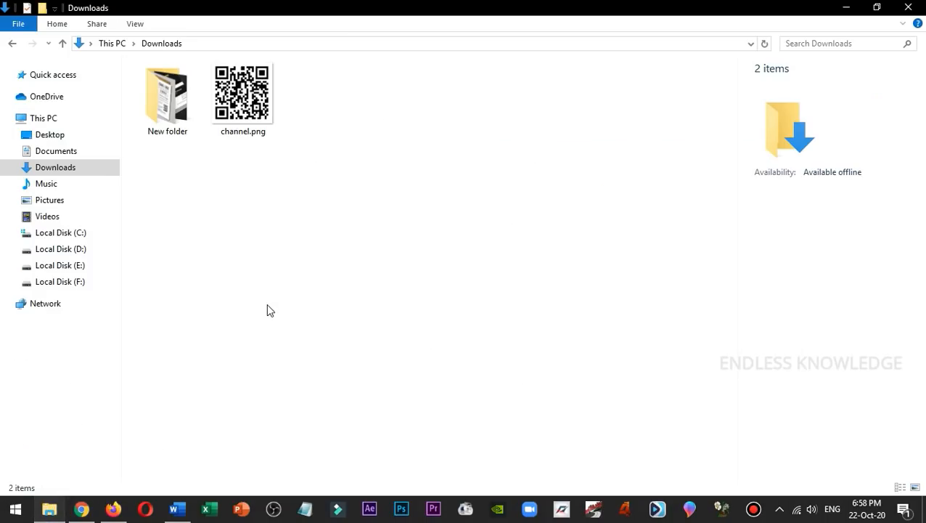
double_click(242, 98)
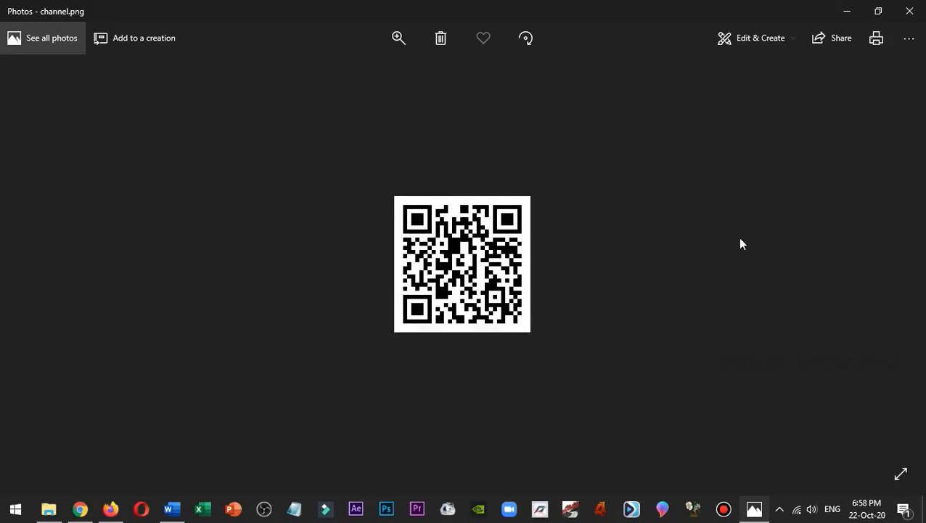
left_click(909, 11)
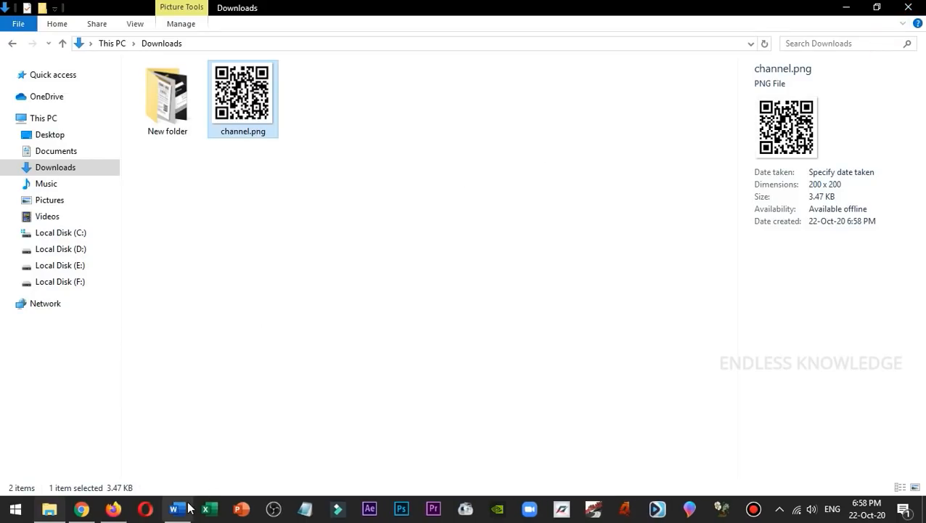
Switch to Word, delete the flyer's existing QR code, and insert channel.png from Downloads at the FOLLOW US ON YOUTUBE heading.
left_click(175, 509)
key("Delete")
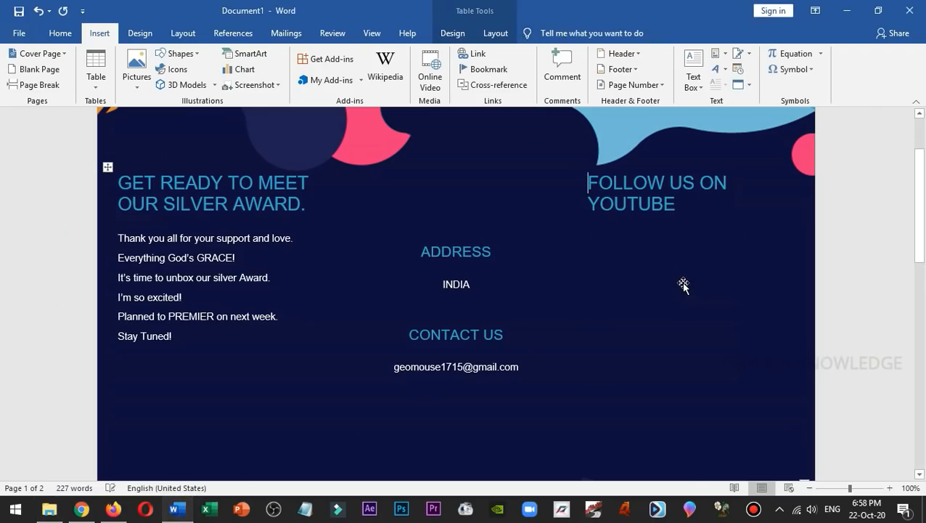
left_click(131, 64)
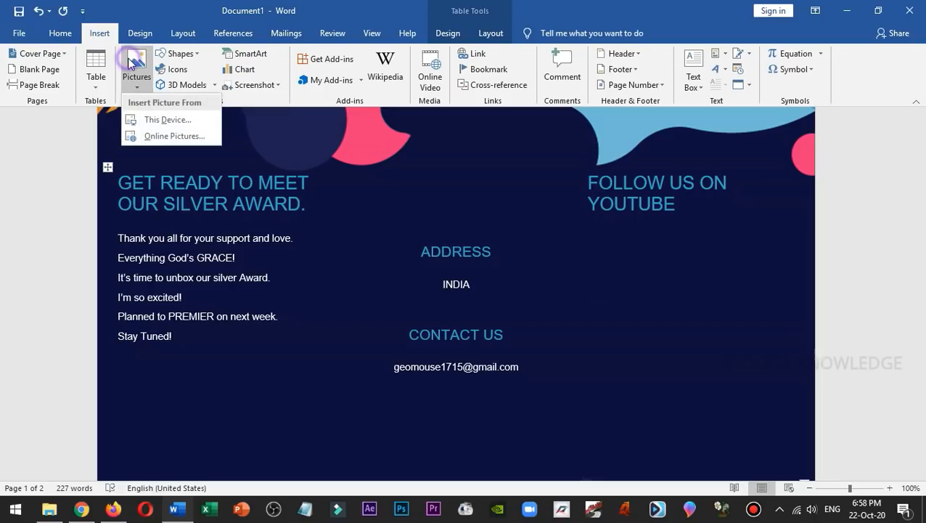
left_click(165, 119)
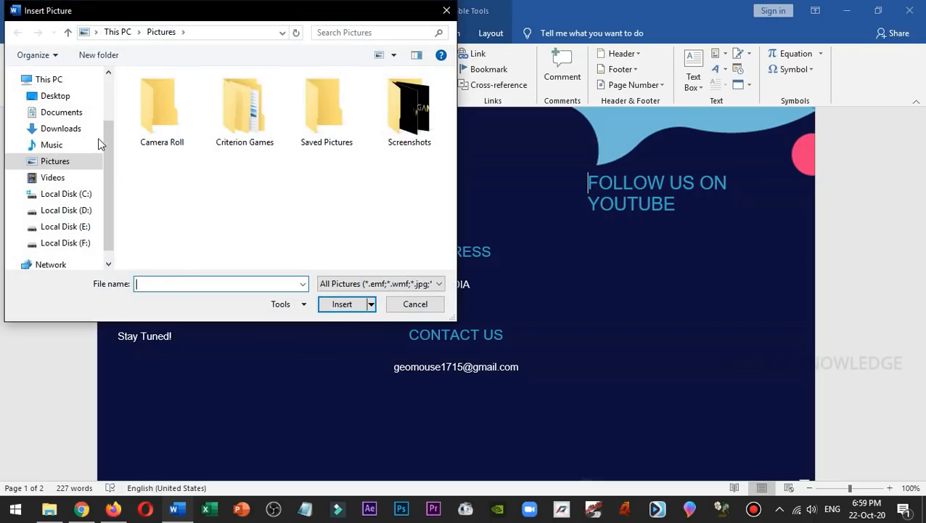
left_click(78, 128)
left_click(242, 107)
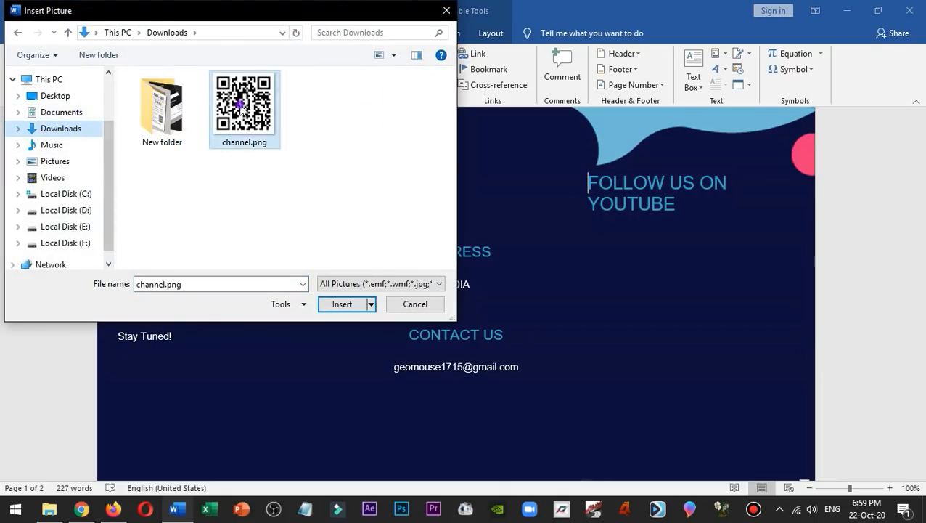
left_click(350, 303)
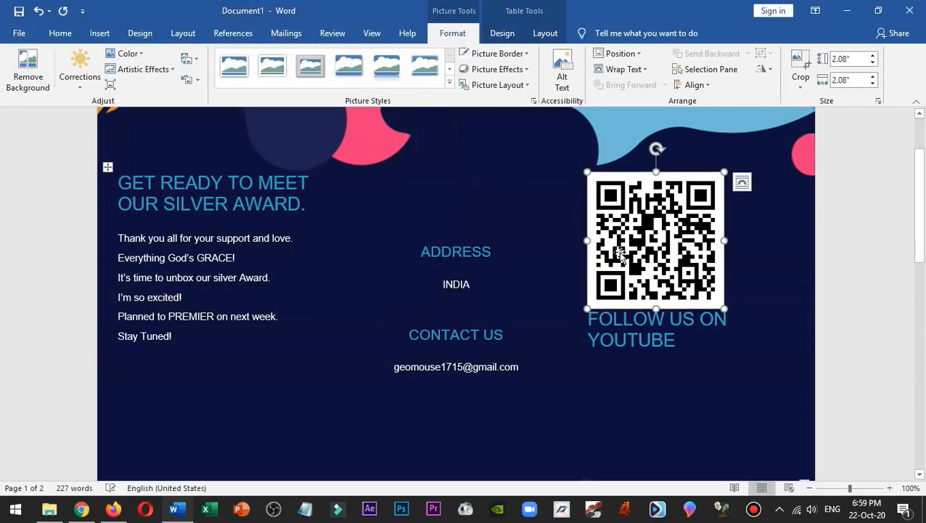
Set the QR code picture's text wrapping to Square and move it slightly down and to the right in the YouTube column.
left_click_drag(621, 256, 659, 283)
key("ctrl+z")
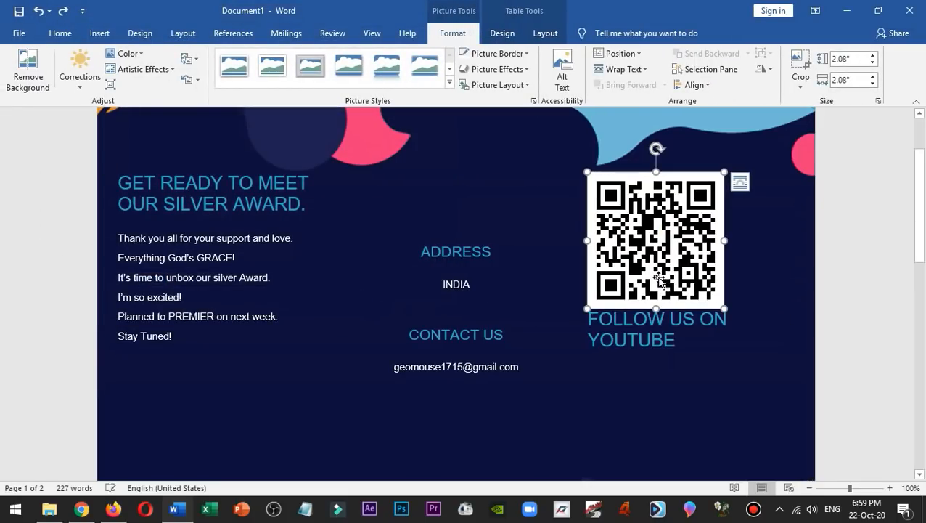
left_click(740, 182)
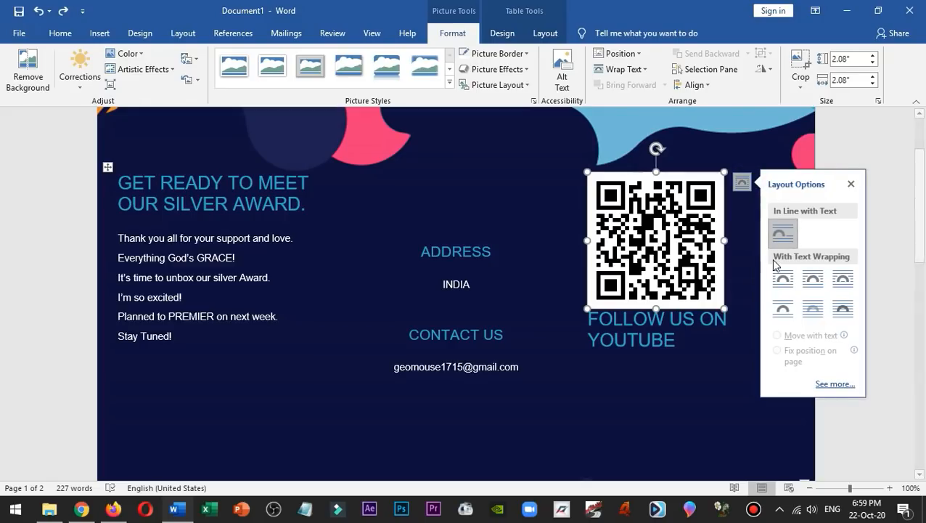
left_click(783, 279)
left_click_drag(636, 198, 653, 249)
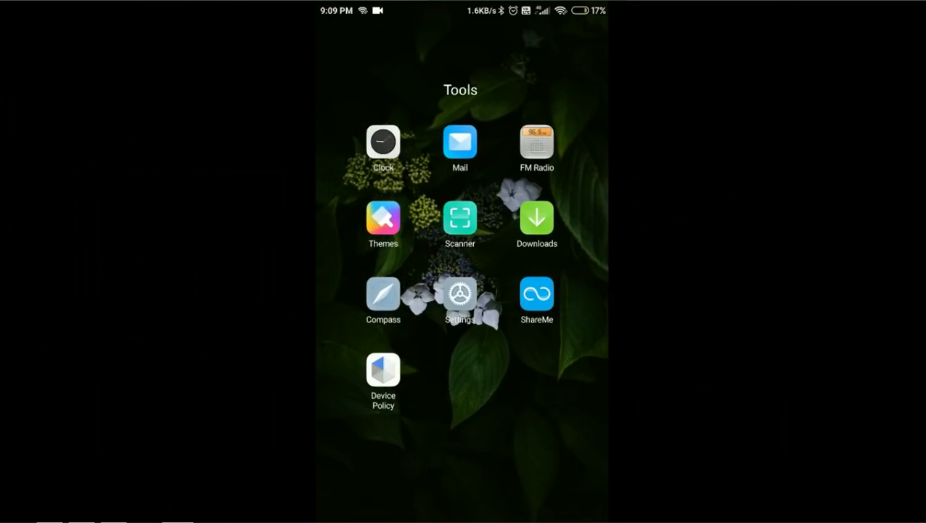
Open the Scanner app from the phone's Tools folder to test the flyer's QR code.
left_click(461, 218)
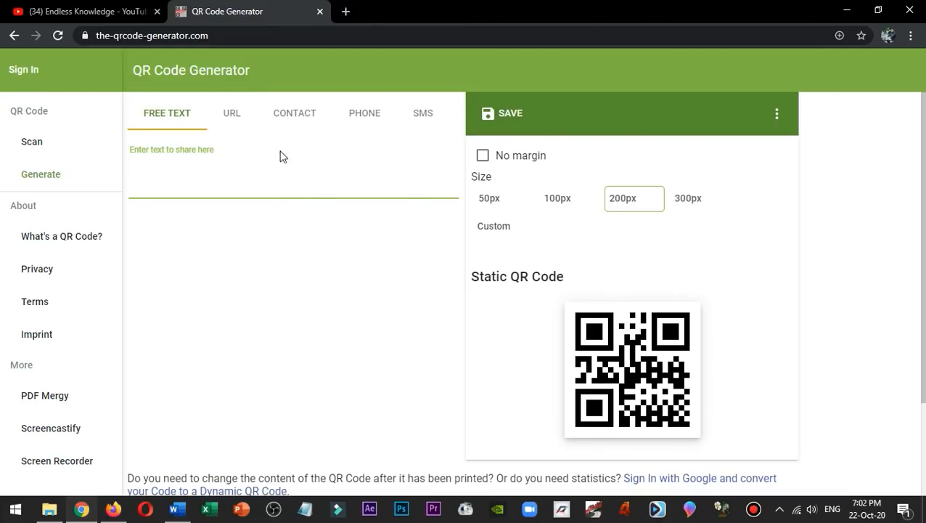
Show the Contact type in the online QR Code Generator and look through its fields from Name to URL/Website.
left_click(283, 118)
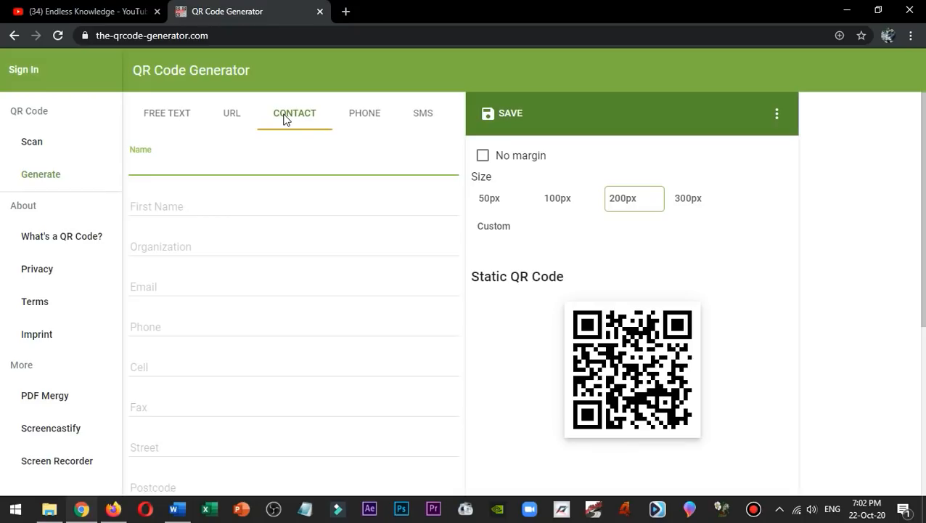
scroll(232, 188, "down", 5)
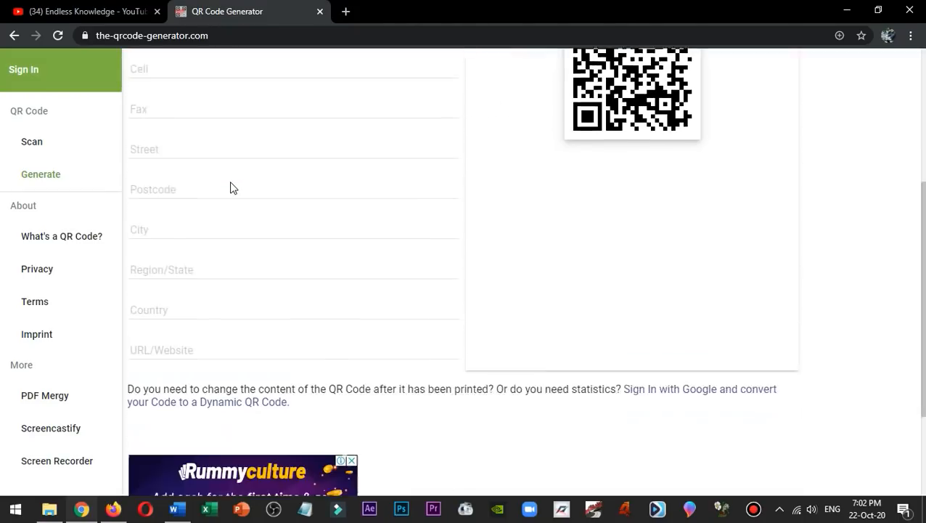
scroll(236, 225, "up", 5)
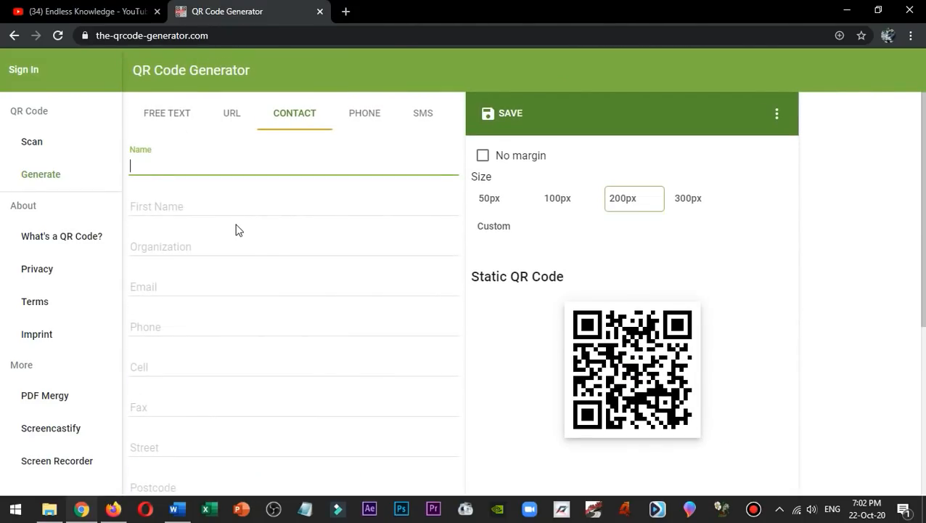